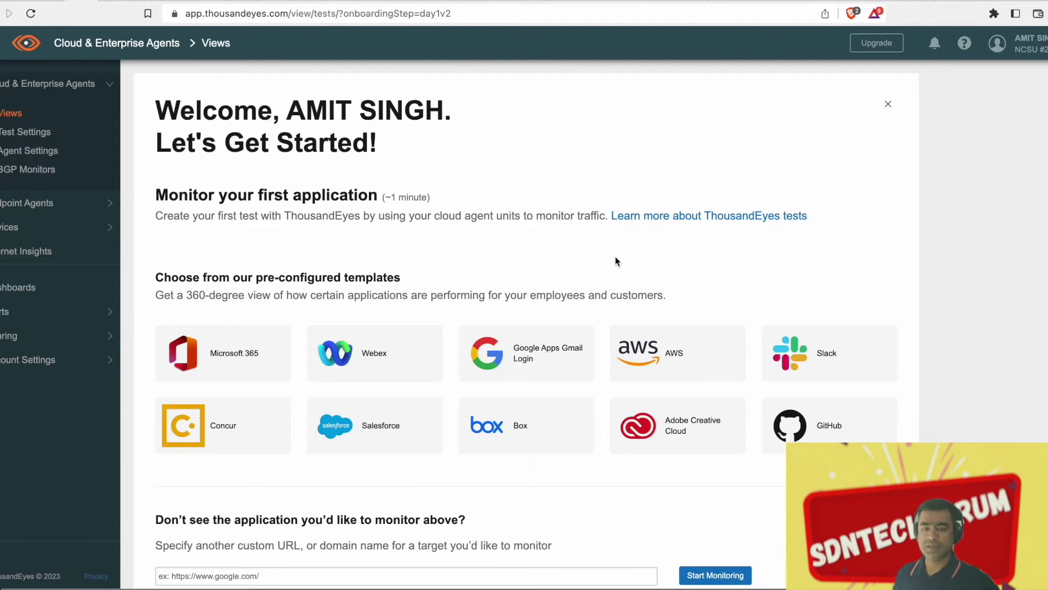
# From Agent Settings, bring up the Add New Enterprise Agent panel with its appliance download options
pyautogui.click(34, 155)
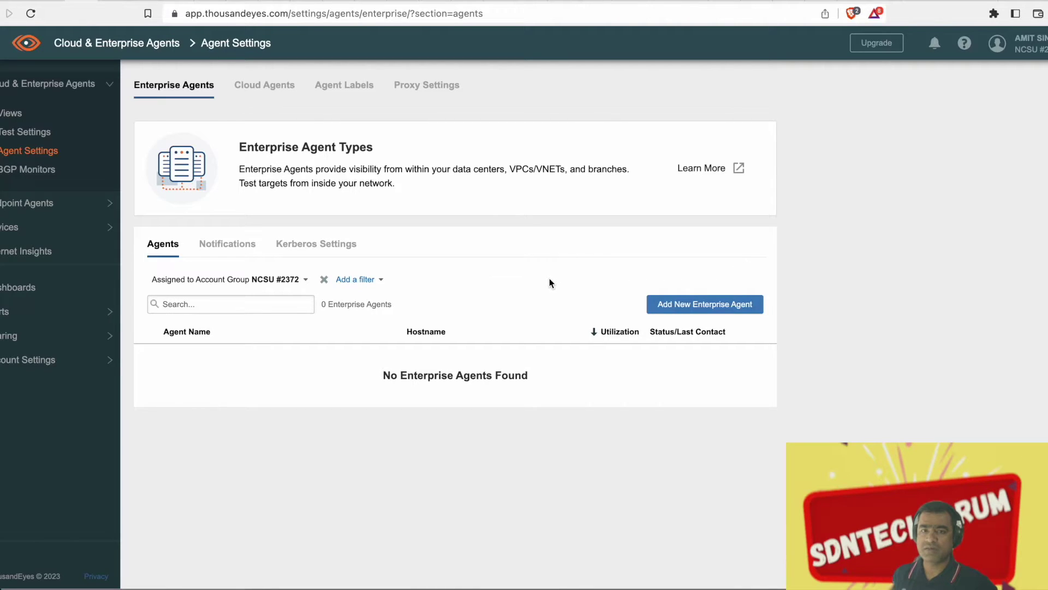
pyautogui.click(714, 310)
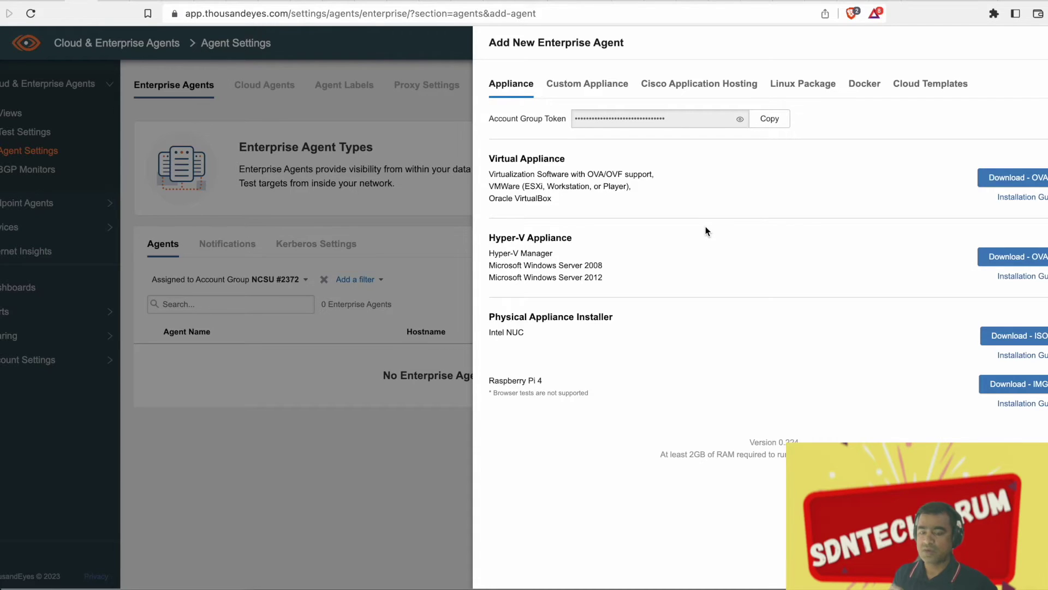
pyautogui.click(1011, 391)
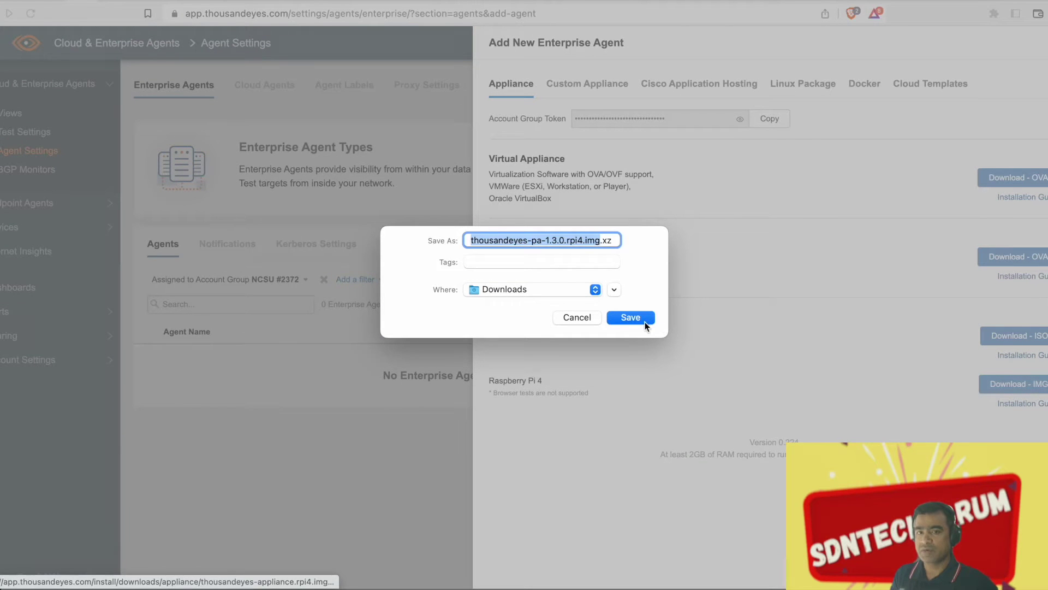
pyautogui.click(641, 316)
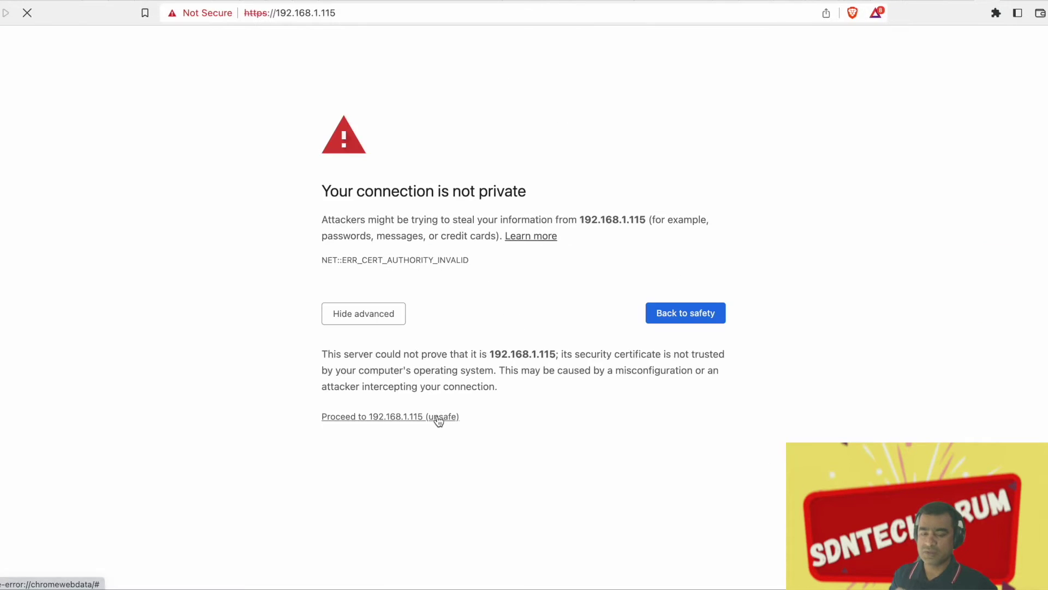
pyautogui.click(437, 419)
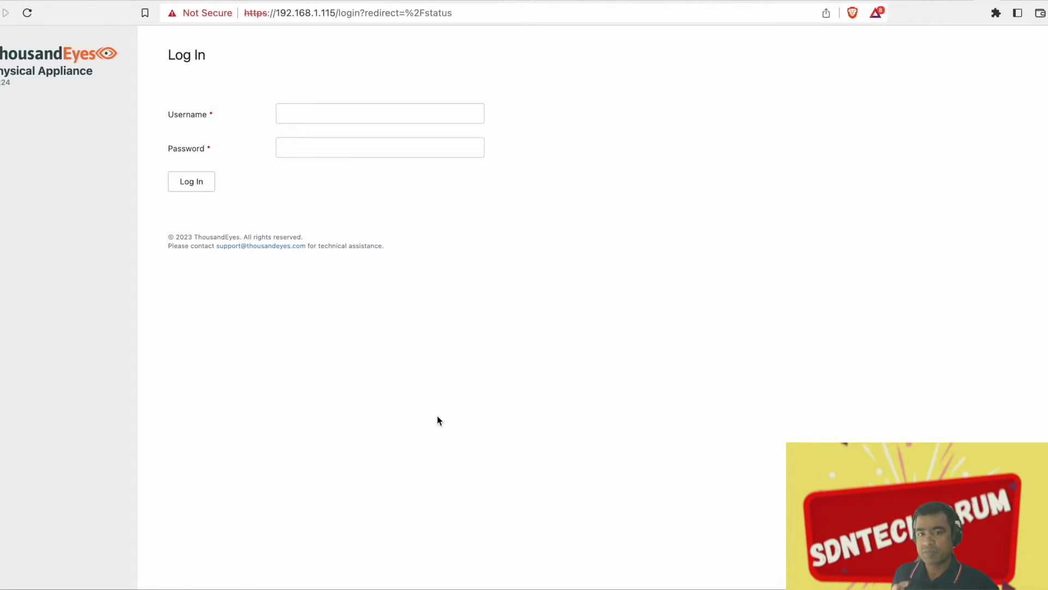
# Log in to the appliance with username admin and the default password
pyautogui.click(302, 114)
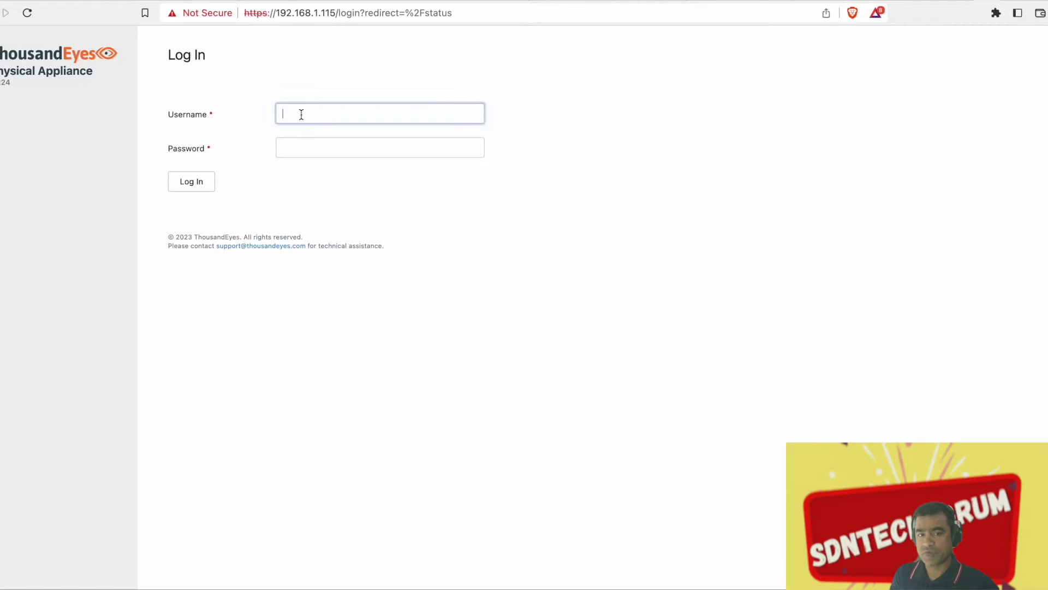
pyautogui.write('admin')
pyautogui.press('Tab')
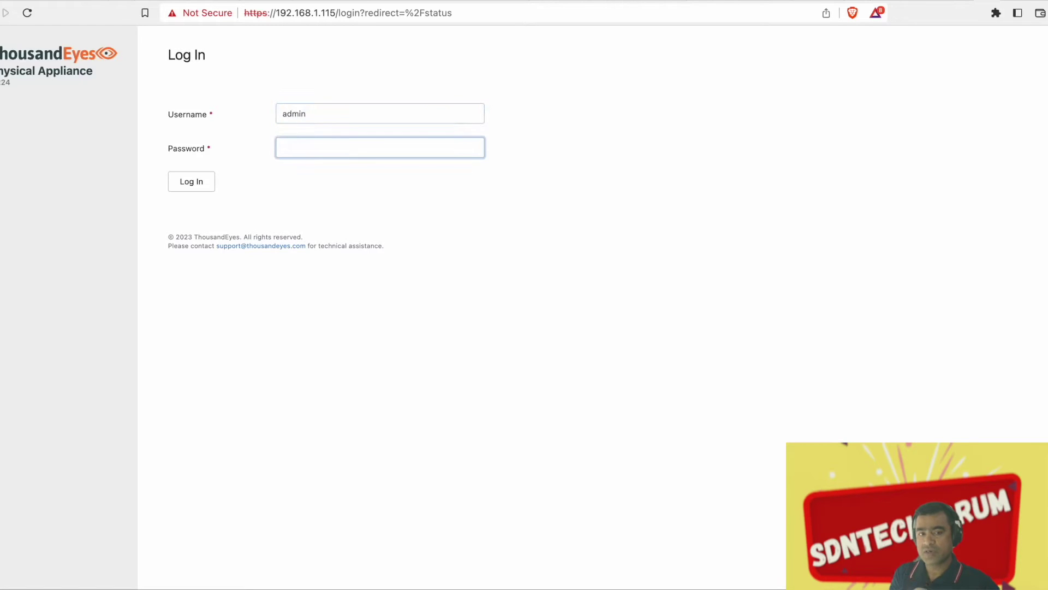
pyautogui.write('welcome')
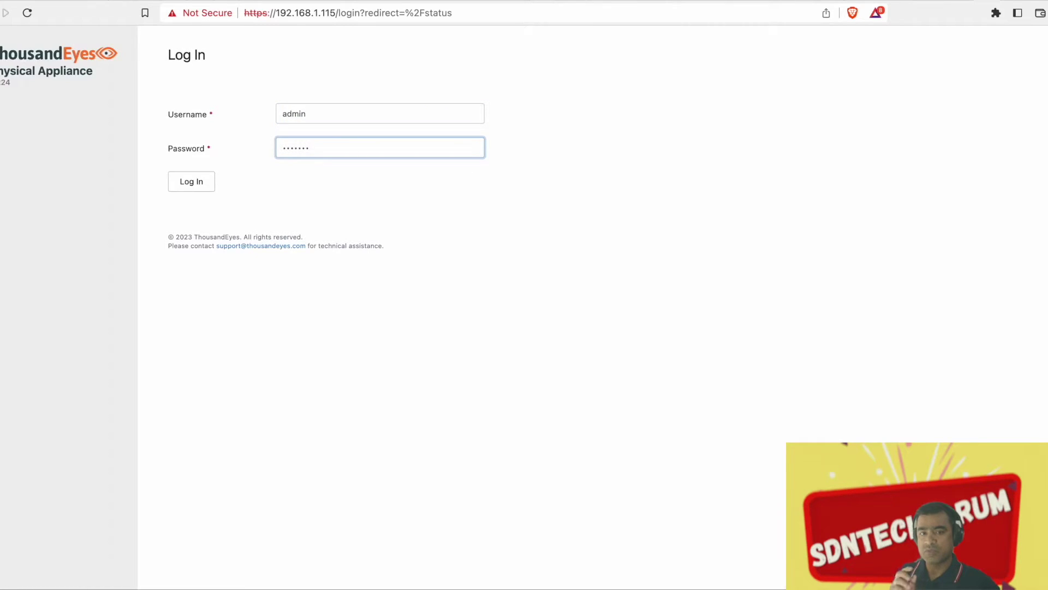
pyautogui.press('Return')
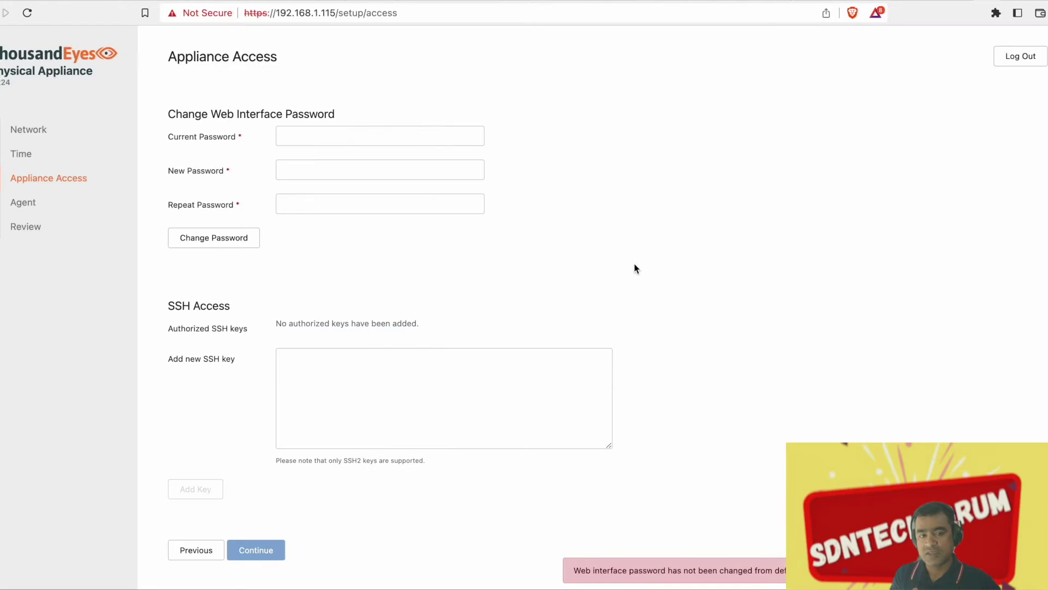
# Step through the Agent, Review, Network, Time and Appliance Access setup pages, ending on Agent
pyautogui.scroll(-3, 631, 191)
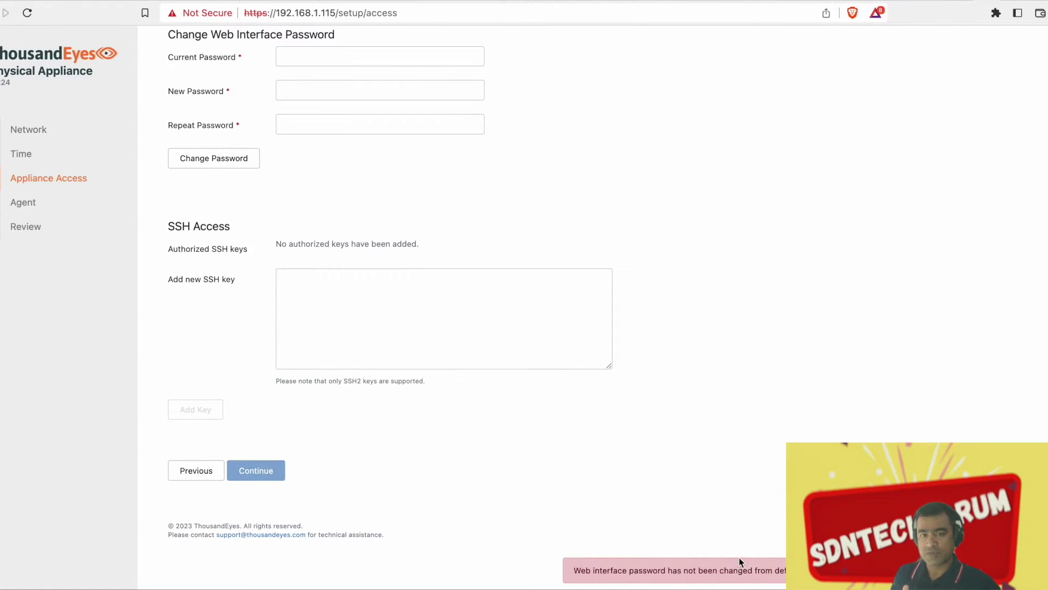
pyautogui.click(38, 207)
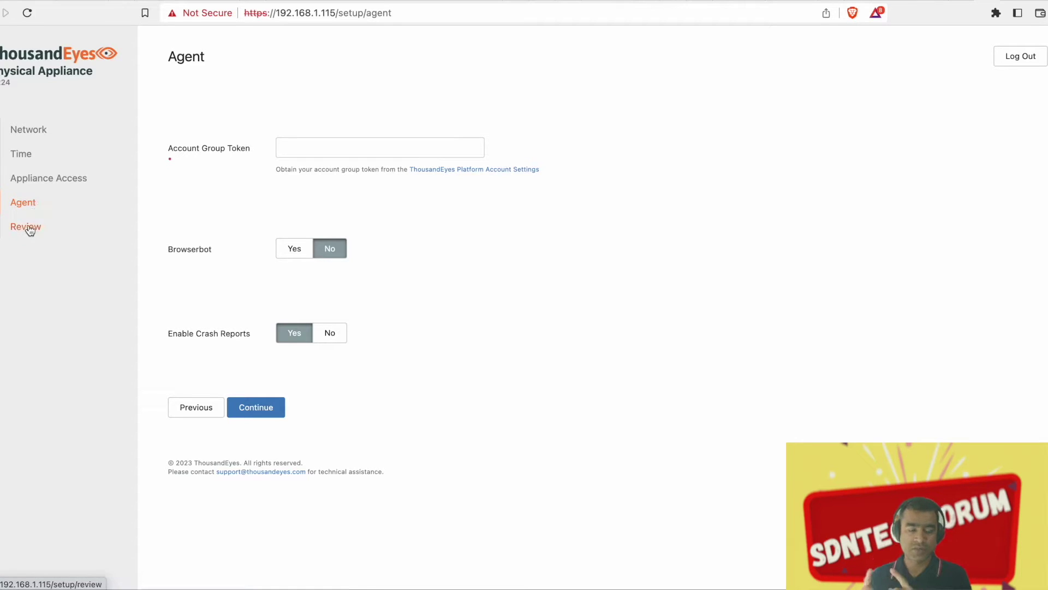
pyautogui.click(30, 229)
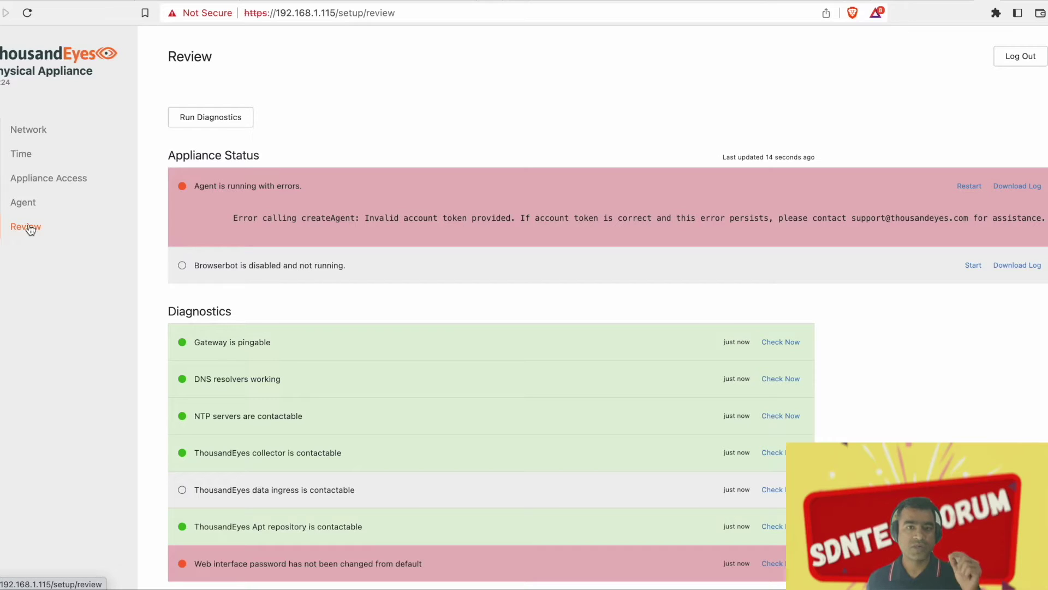
pyautogui.scroll(-3, 450, 332)
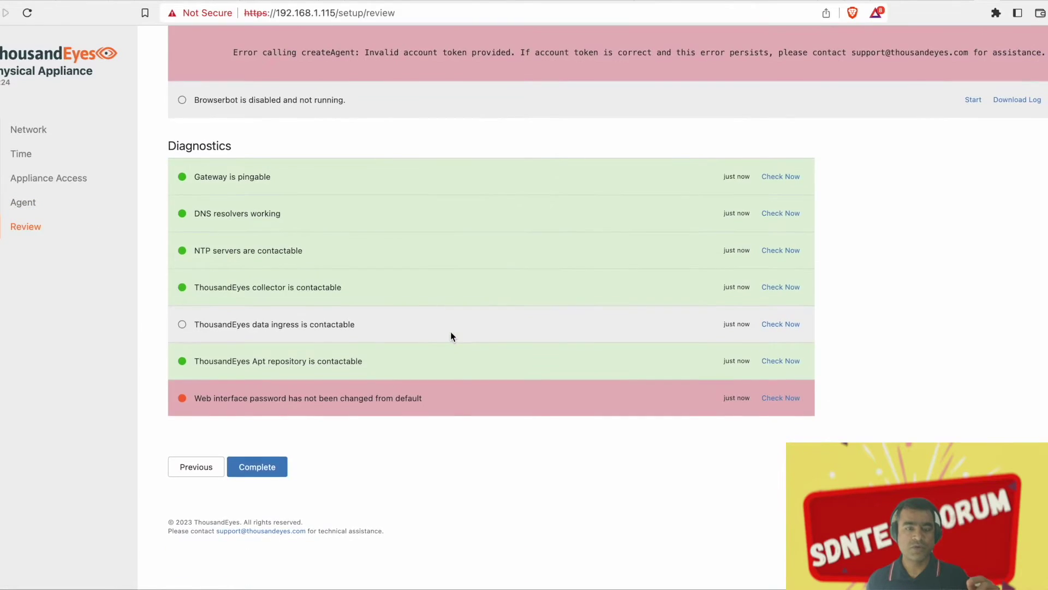
pyautogui.scroll(3, 450, 332)
pyautogui.click(46, 130)
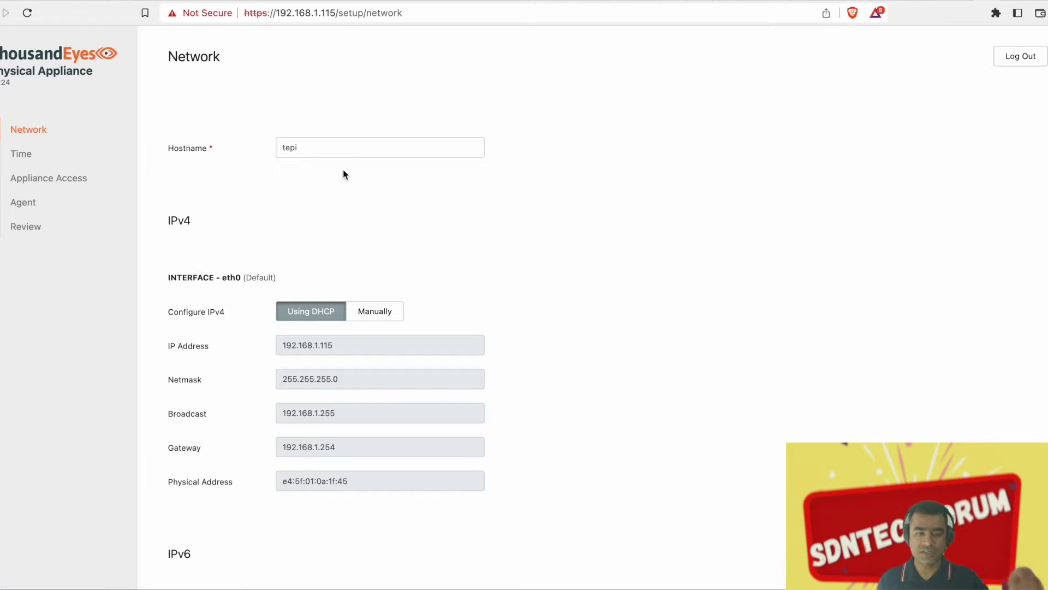
pyautogui.click(20, 154)
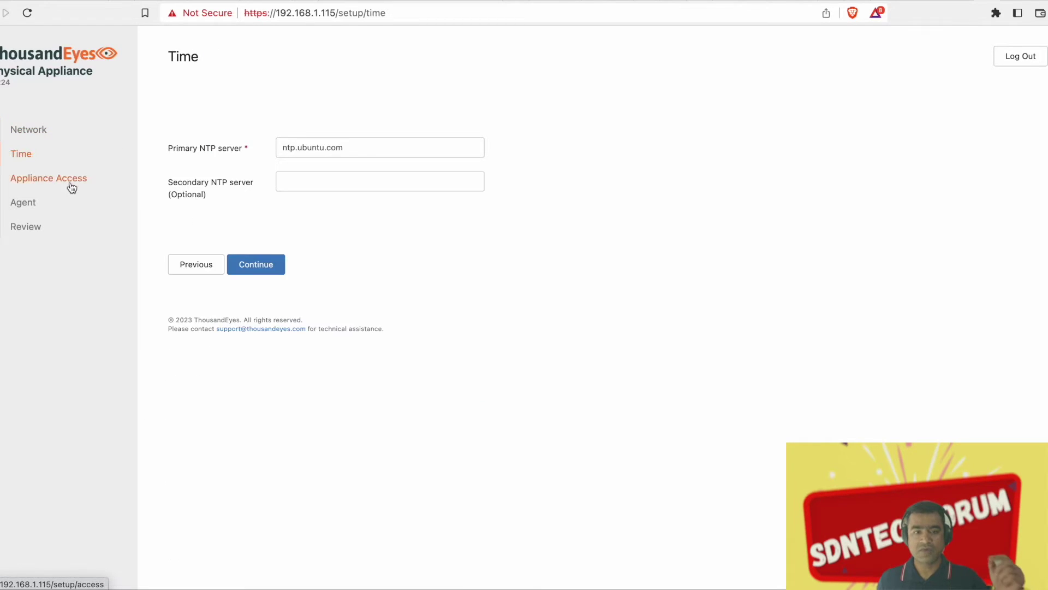
pyautogui.click(71, 188)
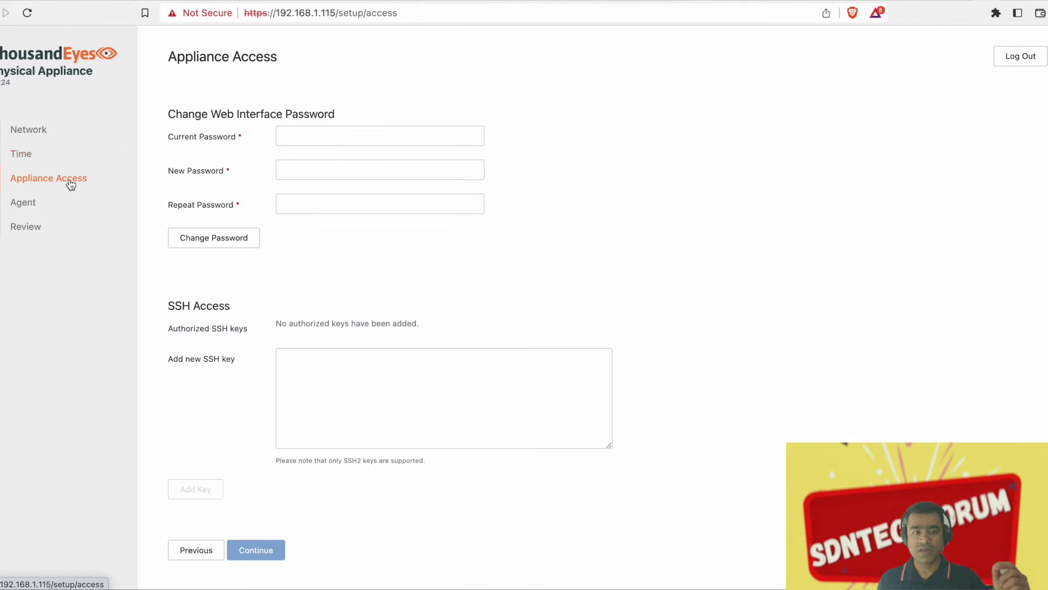
pyautogui.click(31, 204)
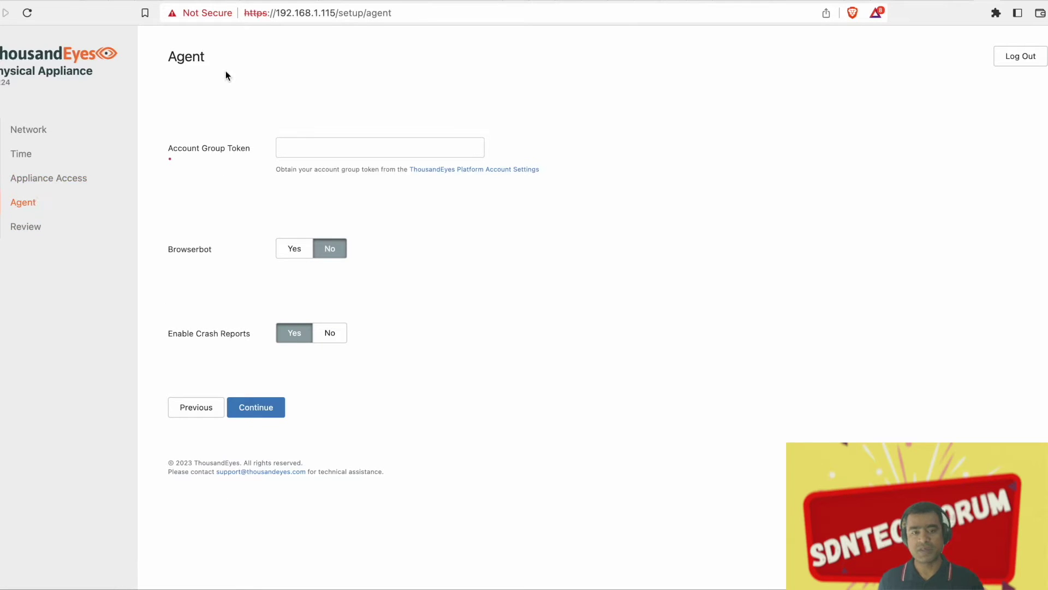
pyautogui.click(76, 2)
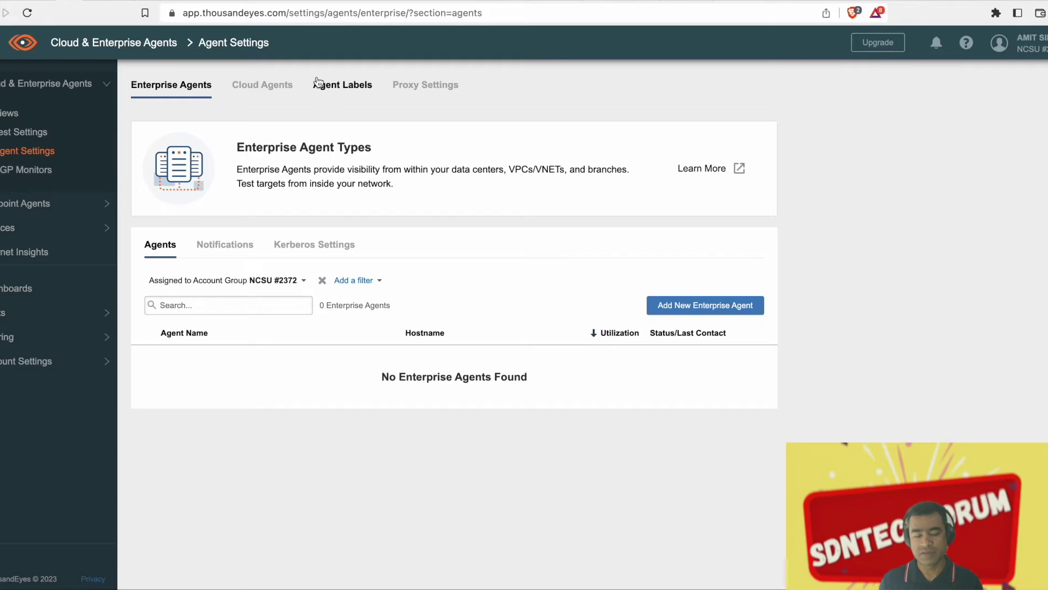
# Copy the Account Group Token from the Add New Enterprise Agent panel
pyautogui.click(708, 309)
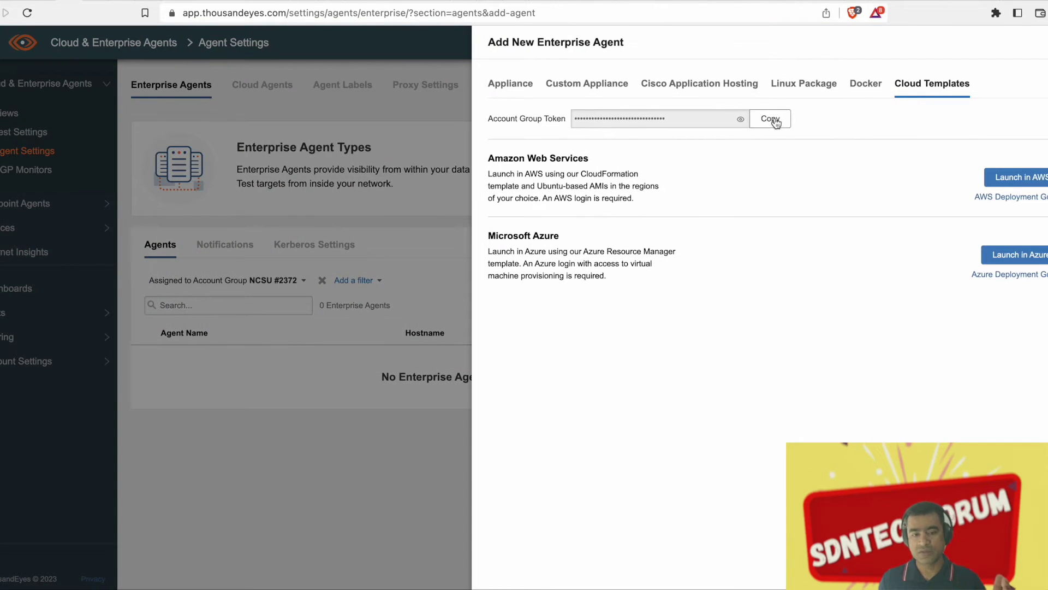
pyautogui.click(770, 119)
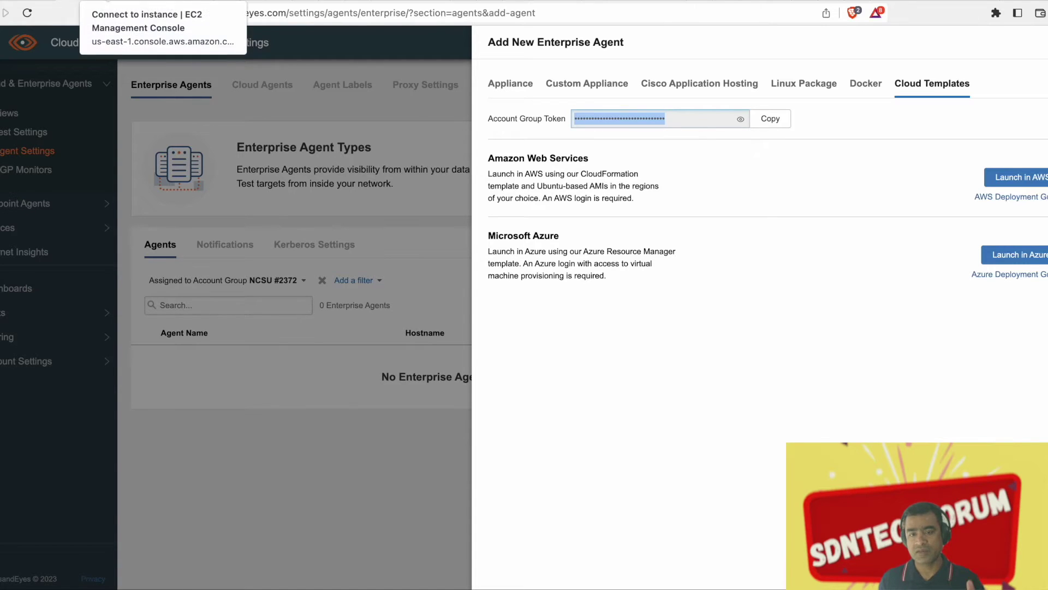
# Back in the appliance setup, select the Account Group Token field to enter the copied token
pyautogui.hotkey('ctrl', 'Tab')
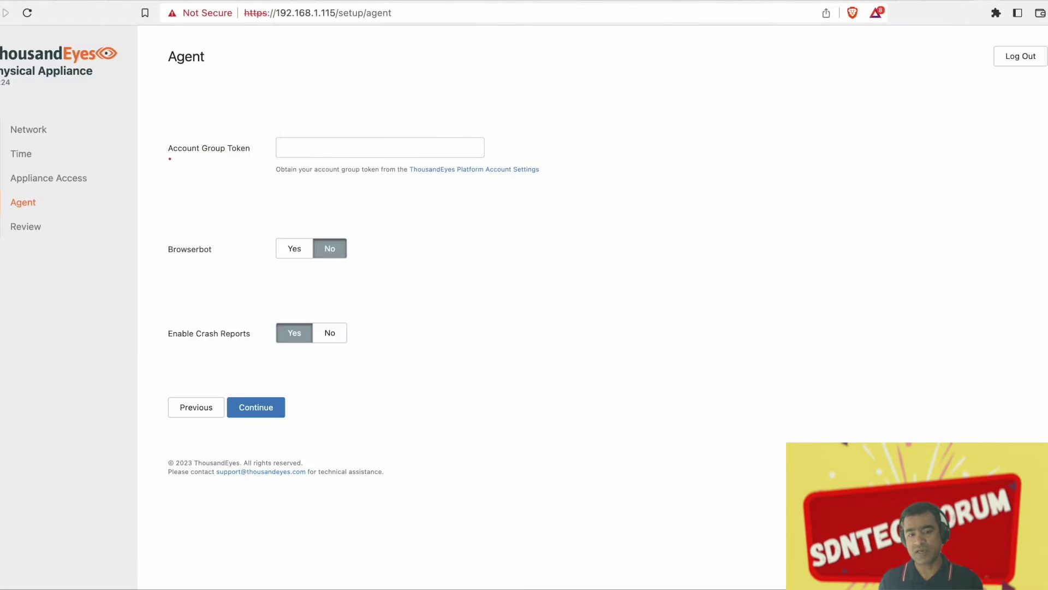
pyautogui.click(324, 147)
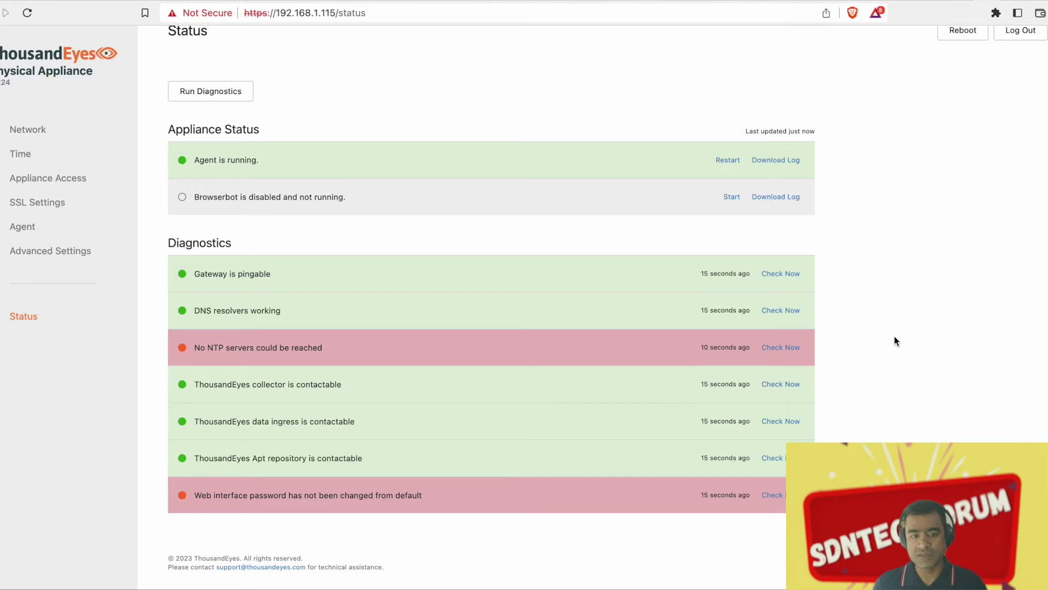
# Close the add-agent panel, check tepi's row actions, and open the tepi agent's details
pyautogui.click(73, 1)
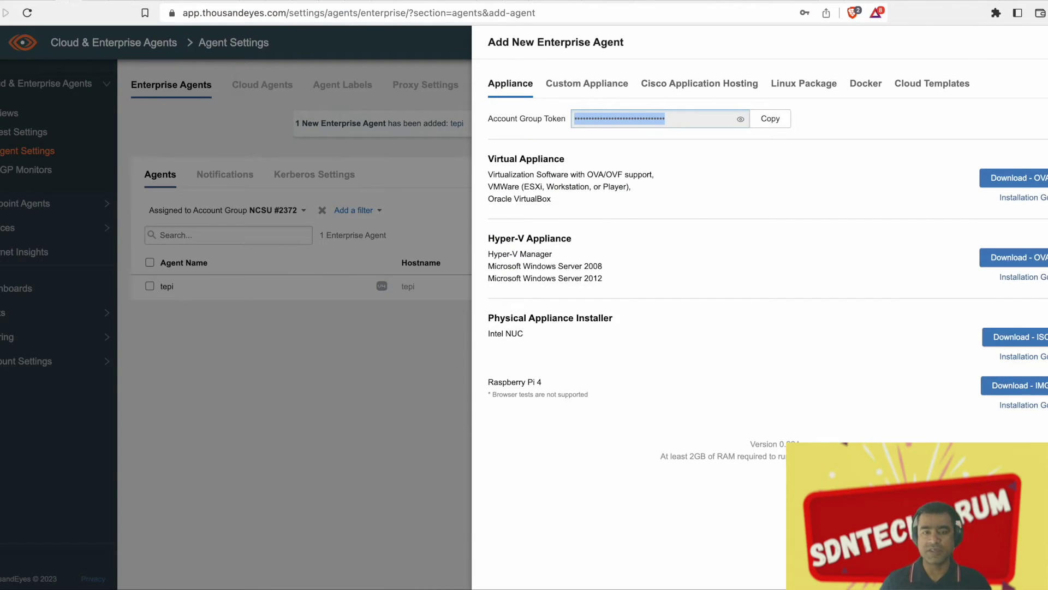
pyautogui.press('Escape')
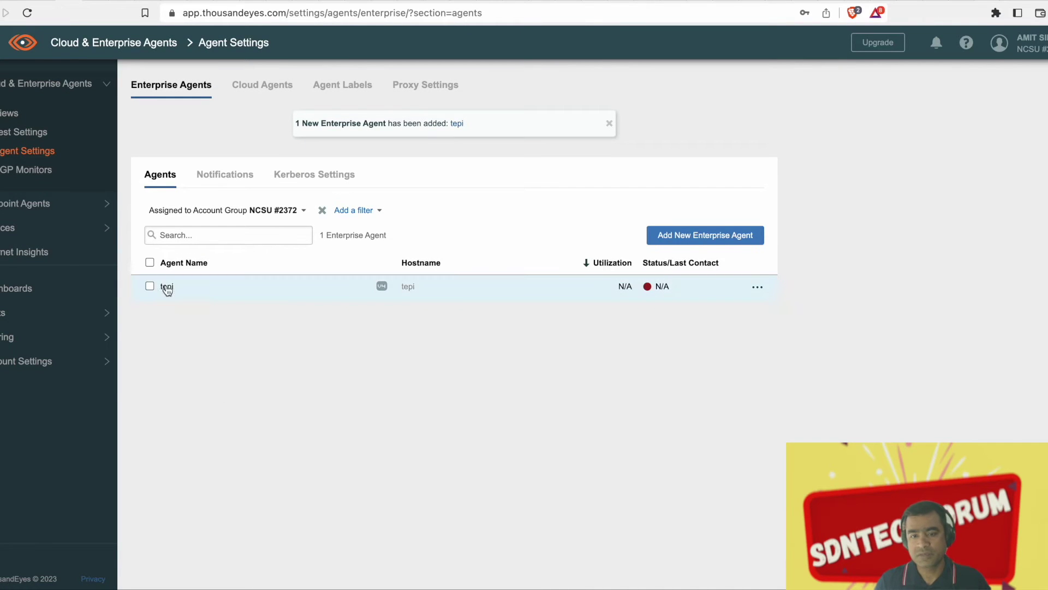
pyautogui.click(757, 288)
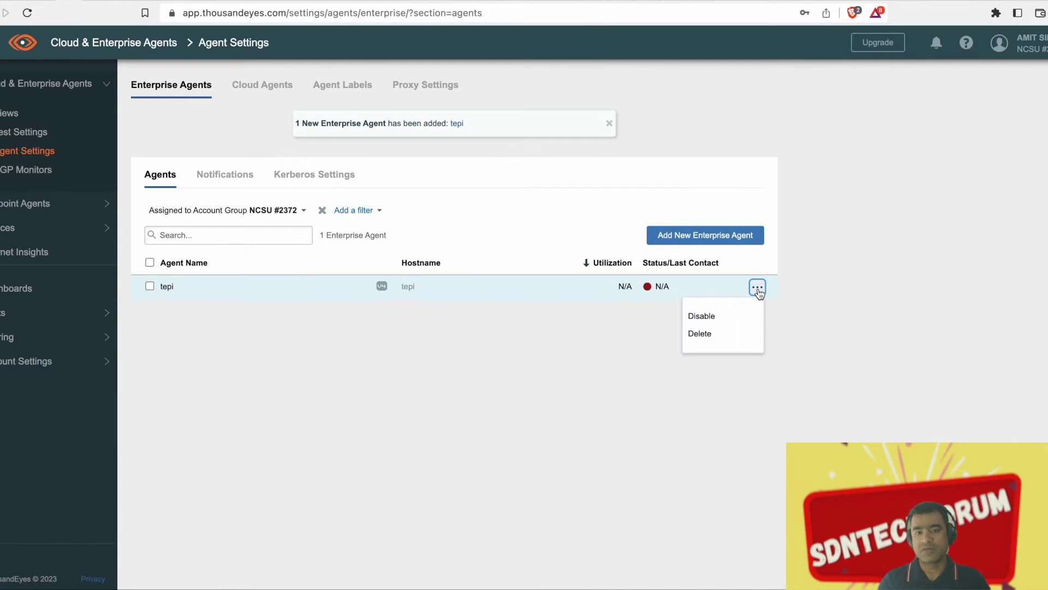
pyautogui.click(588, 373)
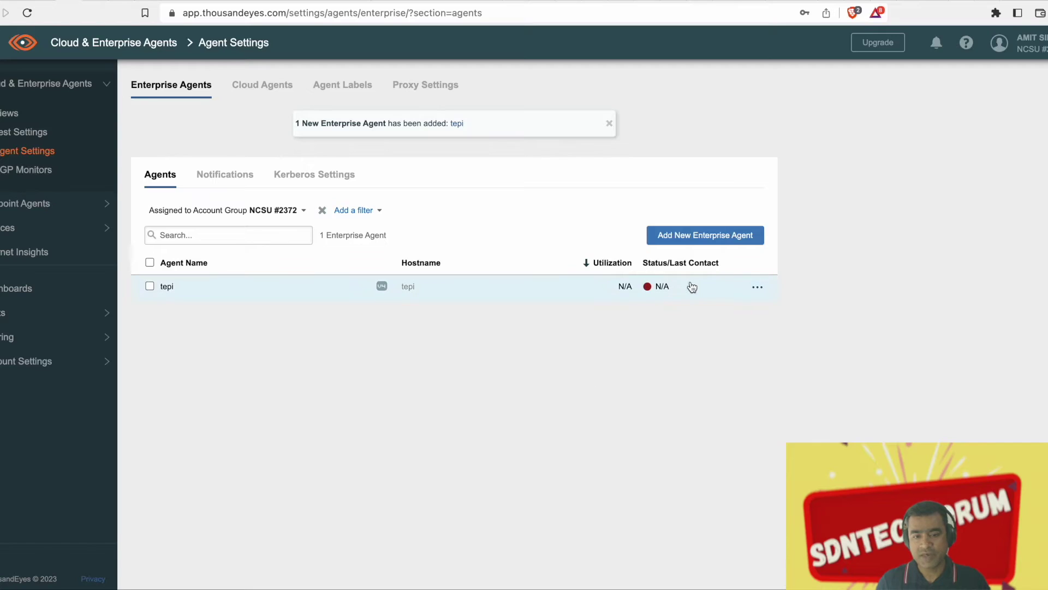
pyautogui.click(168, 286)
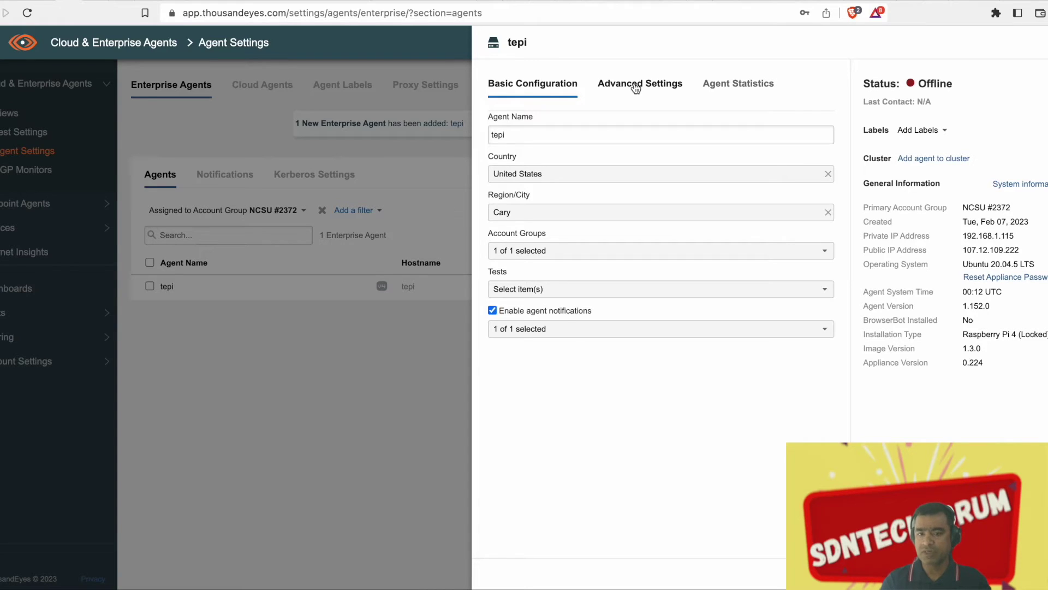
# Assign the Webserver test to the tepi agent
pyautogui.click(758, 294)
pyautogui.click(529, 391)
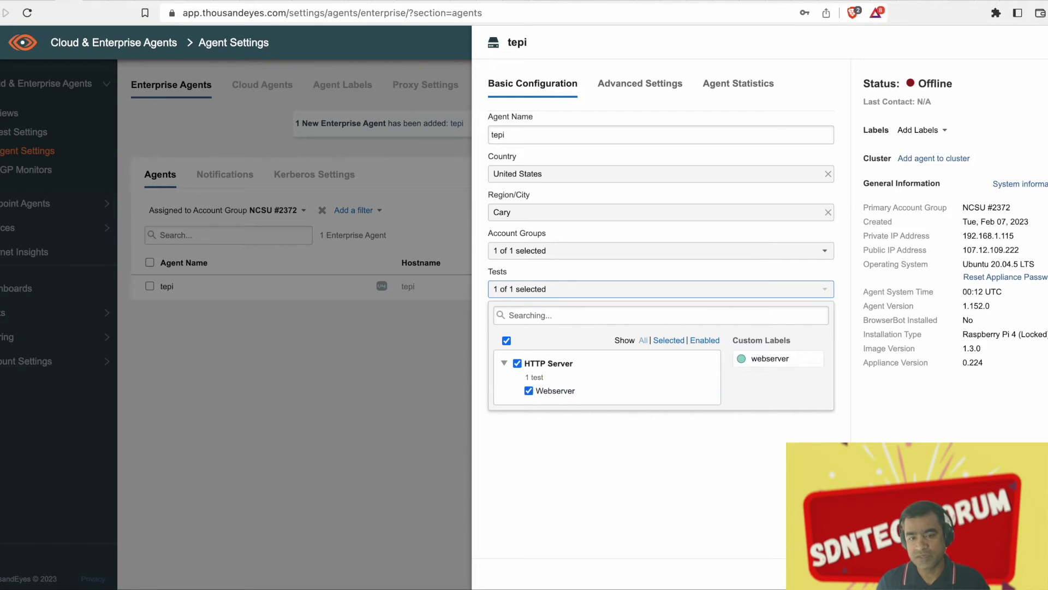
pyautogui.press('Escape')
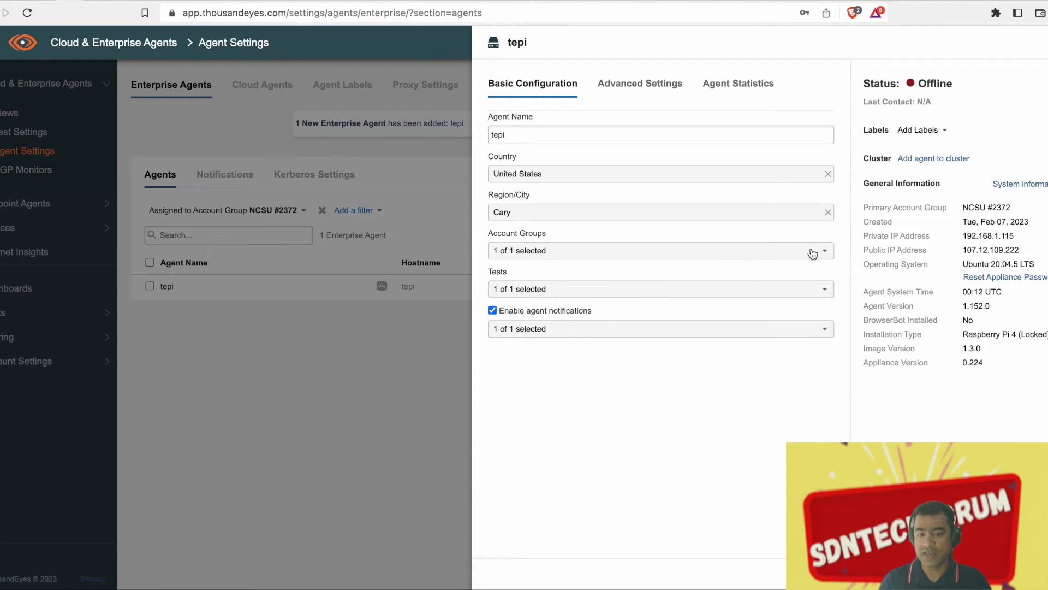
# Confirm Default Agent Offline Notification applies, then view the advanced settings (IPv4 Only)
pyautogui.click(765, 331)
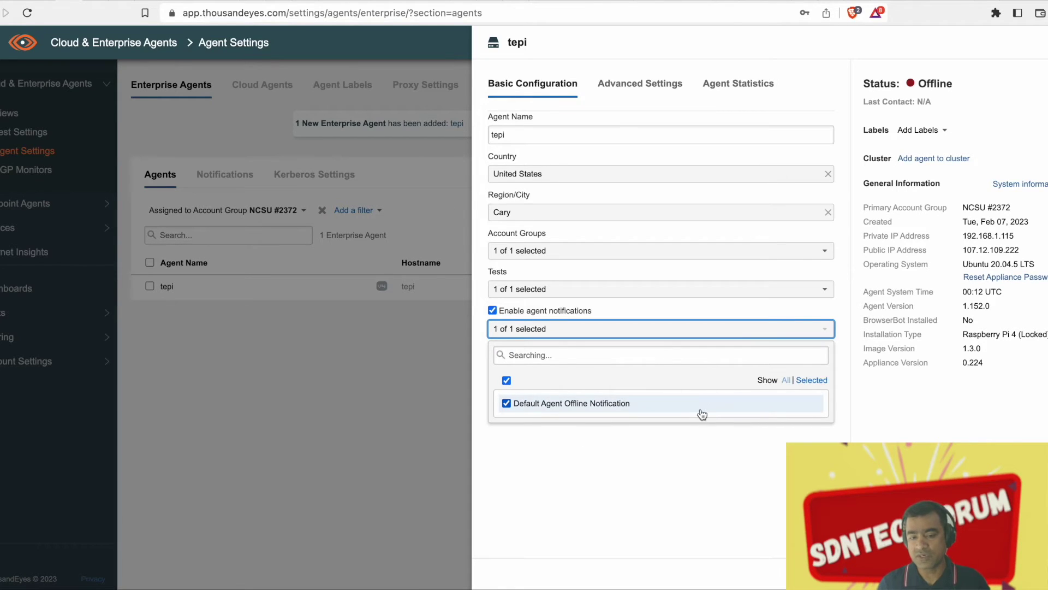
pyautogui.click(823, 427)
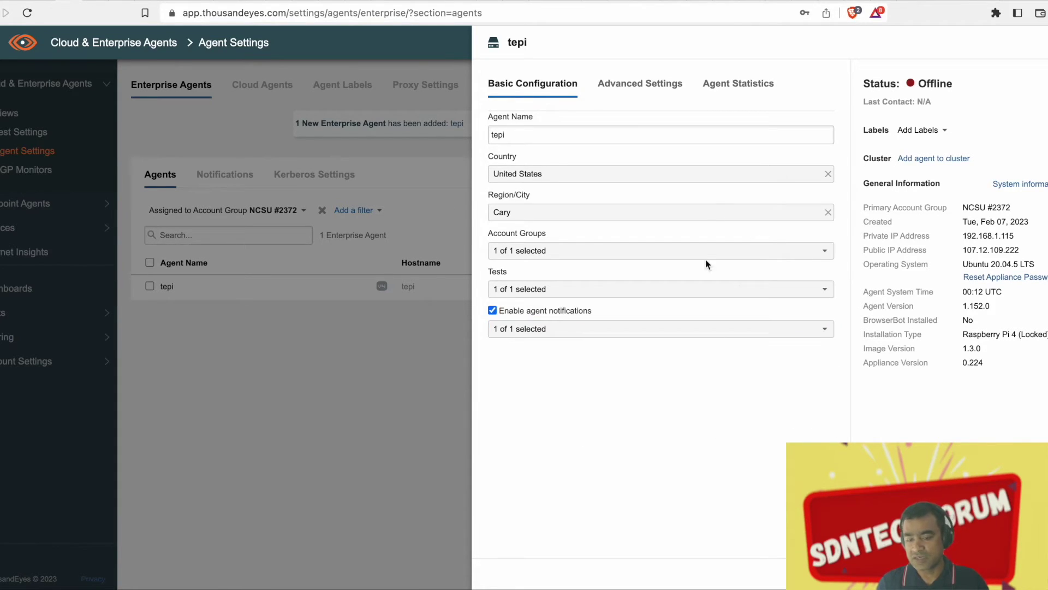
pyautogui.click(658, 89)
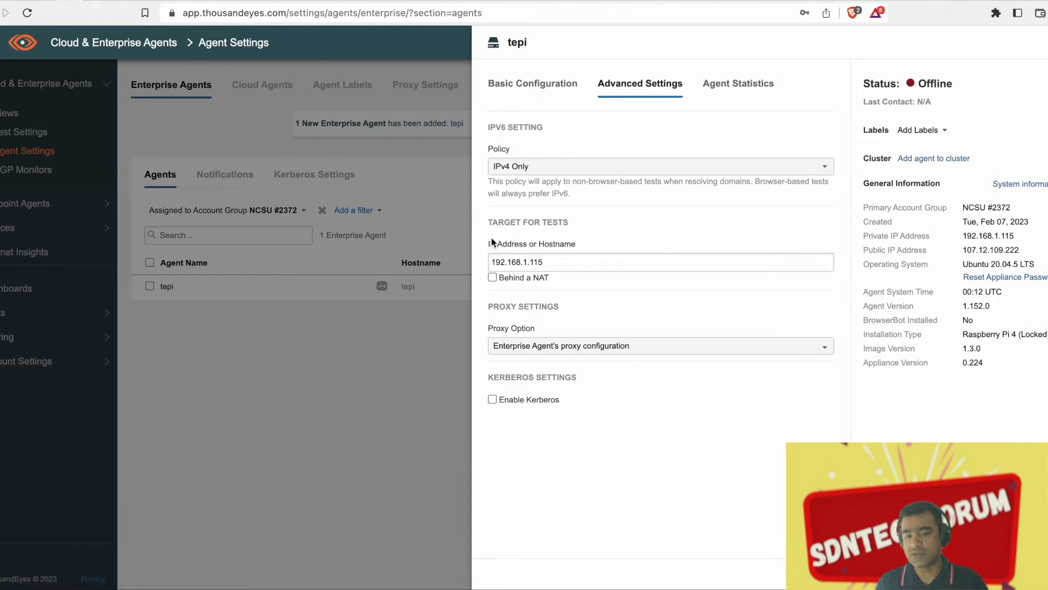
# Toggle Behind a NAT on and off, review Agent Statistics, and confirm Webserver is assigned
pyautogui.click(493, 278)
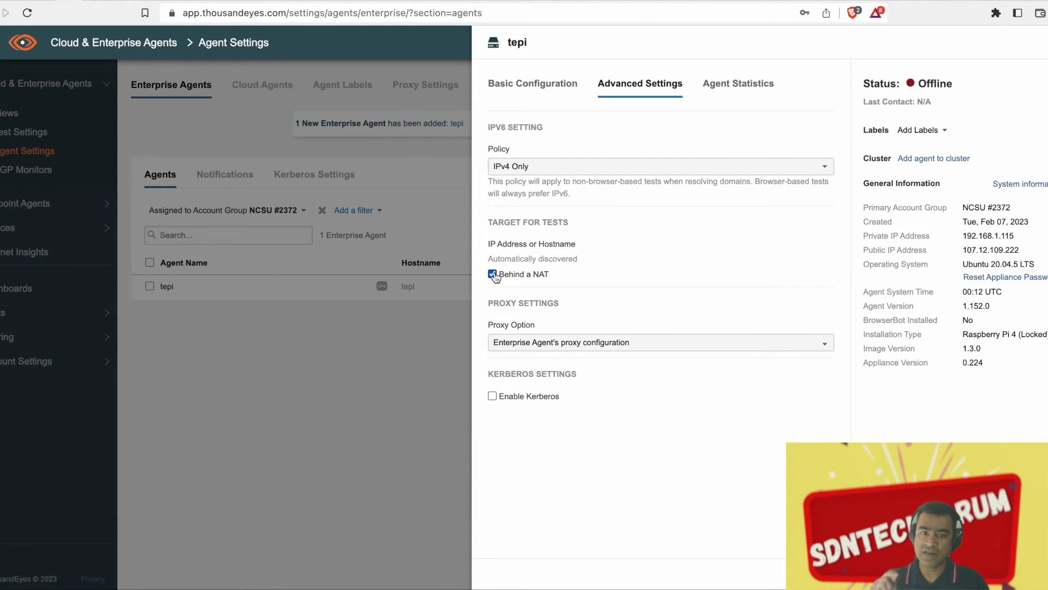
pyautogui.click(493, 274)
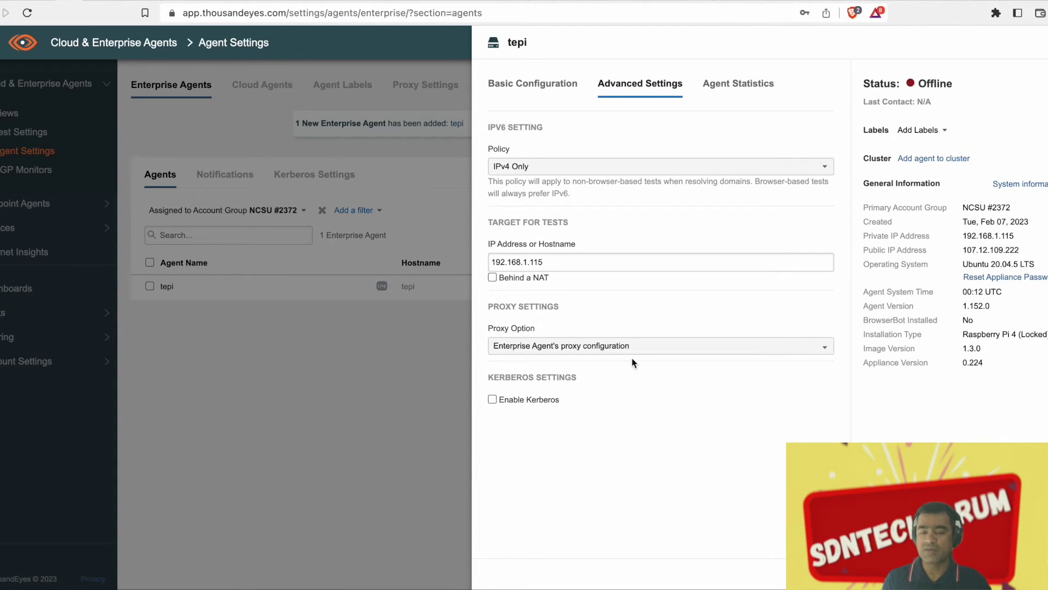
pyautogui.click(749, 85)
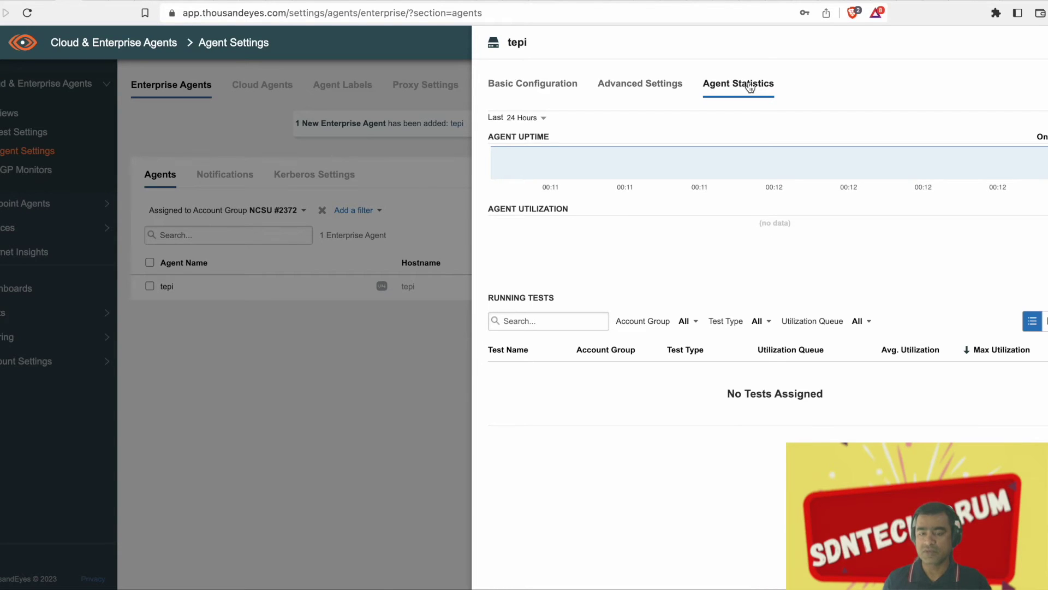
pyautogui.click(540, 88)
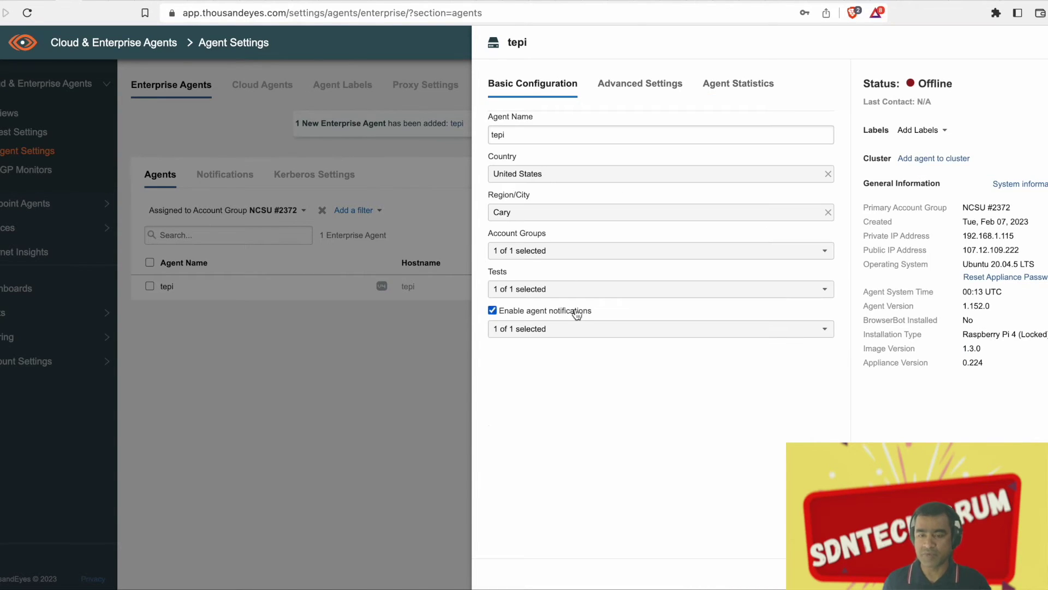
pyautogui.click(617, 291)
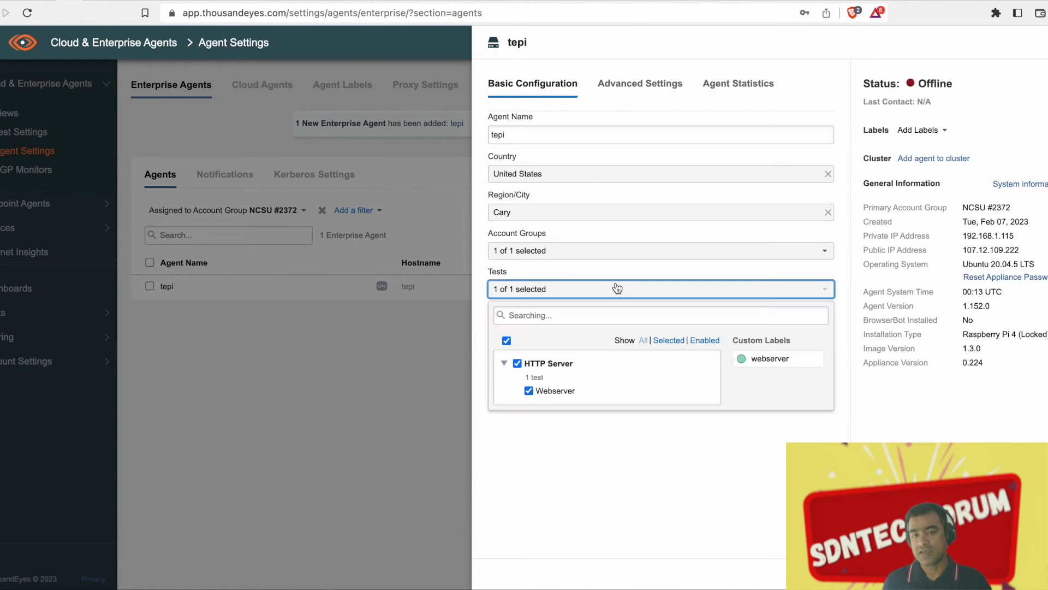
pyautogui.click(737, 461)
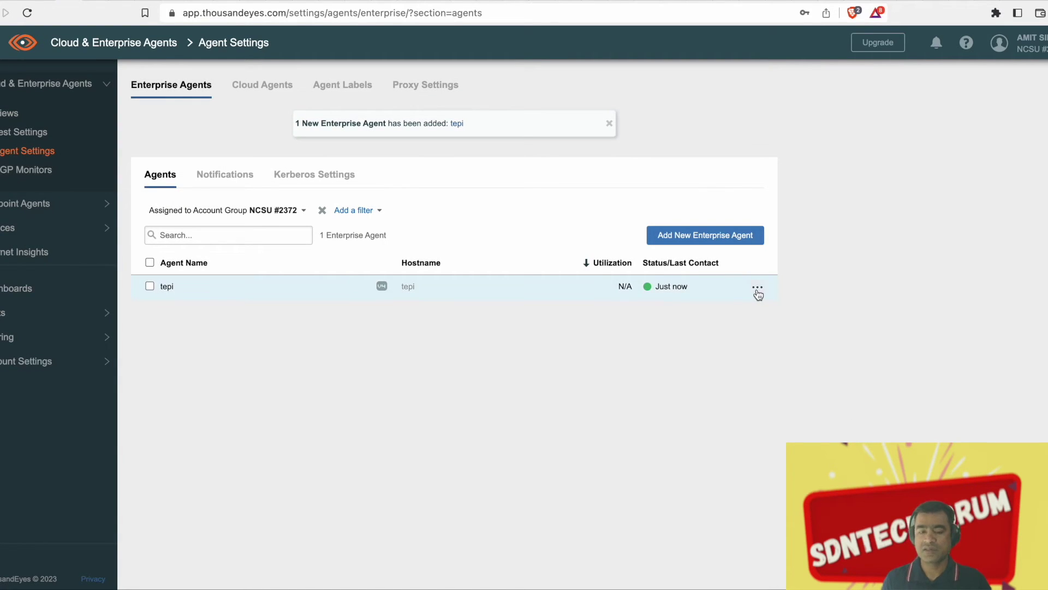
pyautogui.click(758, 289)
pyautogui.click(522, 355)
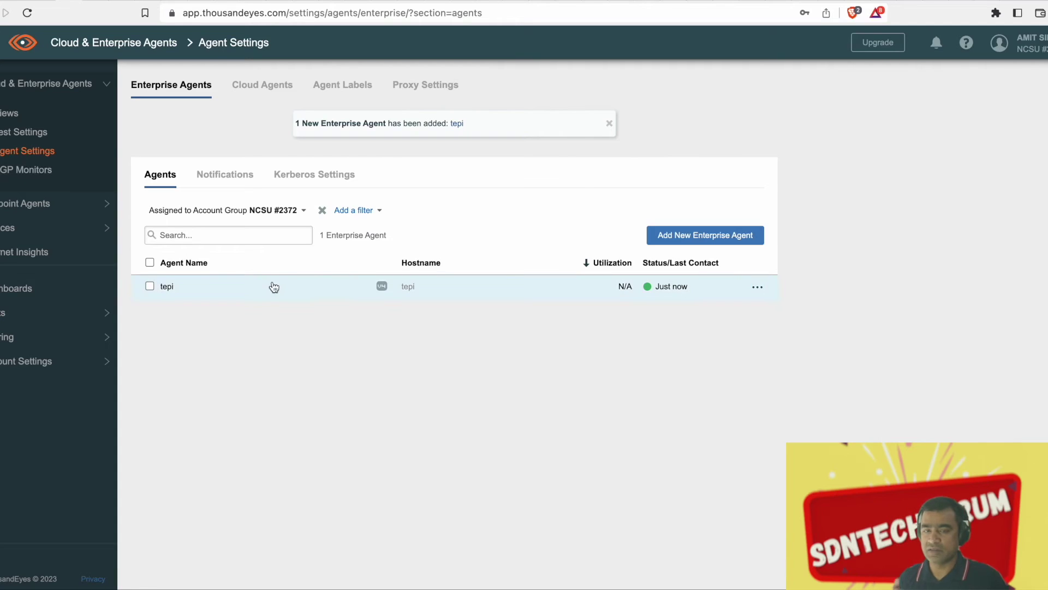
pyautogui.click(386, 285)
pyautogui.click(662, 86)
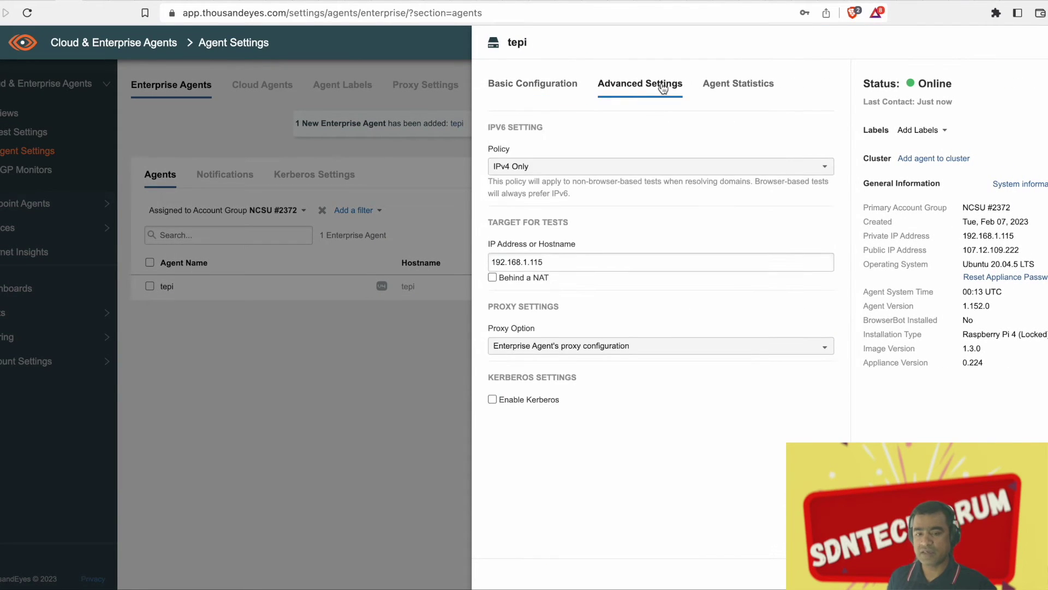
pyautogui.click(726, 86)
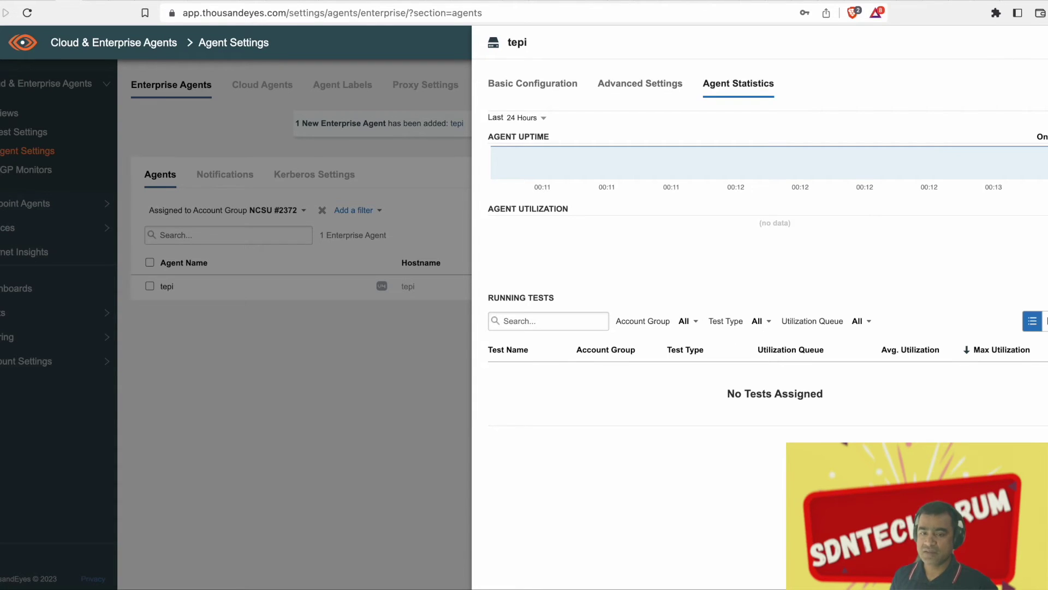
pyautogui.press('Escape')
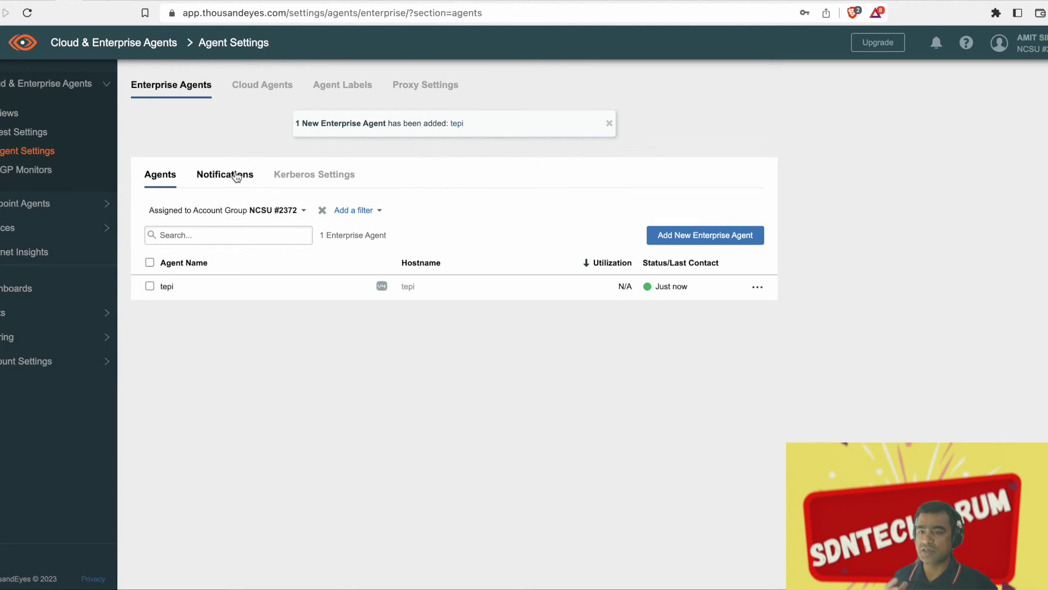
pyautogui.click(236, 176)
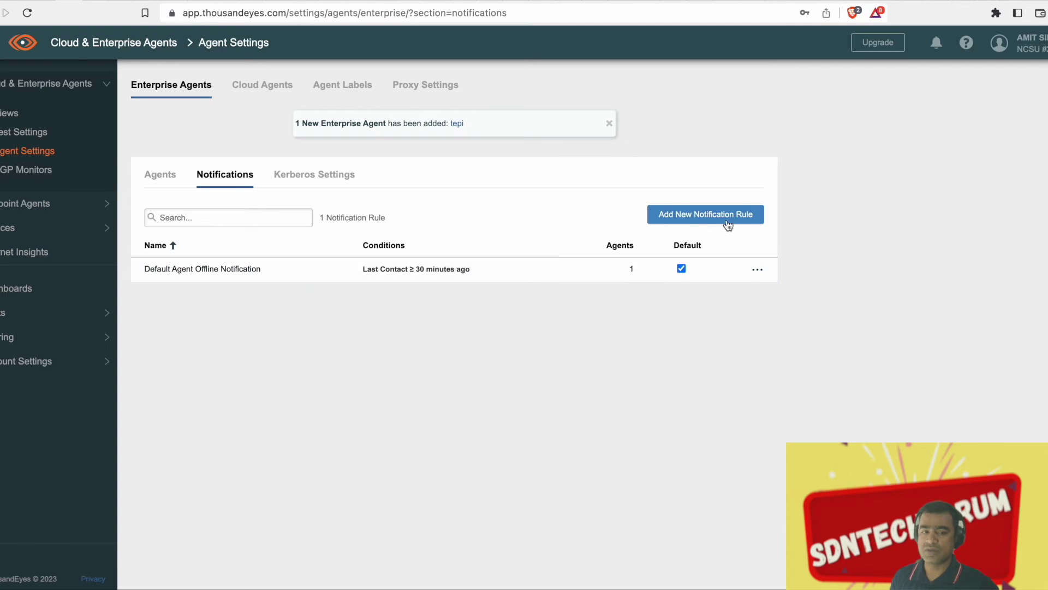
# Add the second email address as a recipient of the Default Agent Offline Notification
pyautogui.click(260, 273)
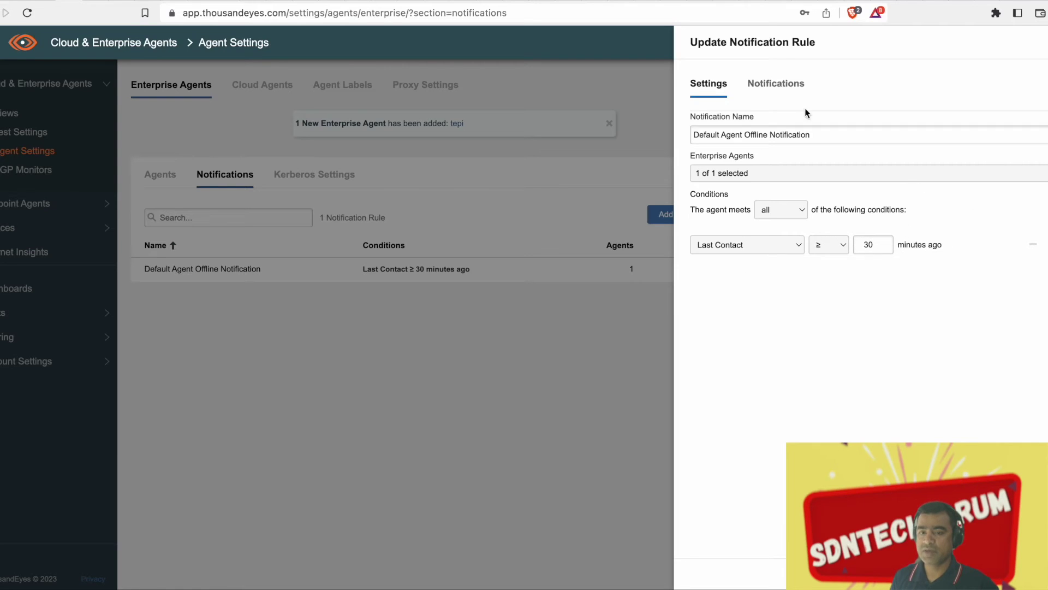
pyautogui.click(798, 85)
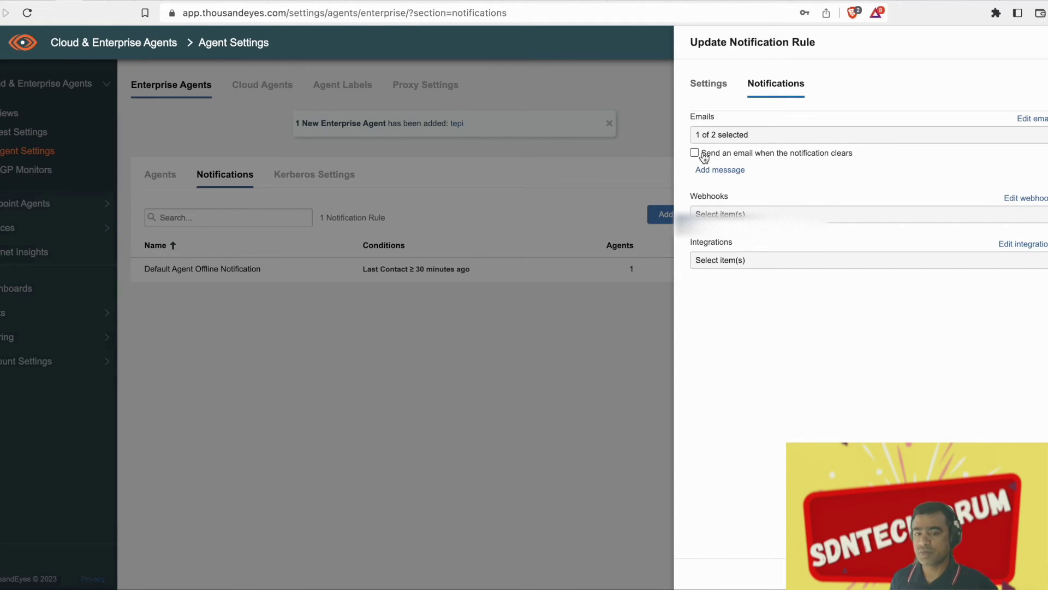
pyautogui.click(818, 137)
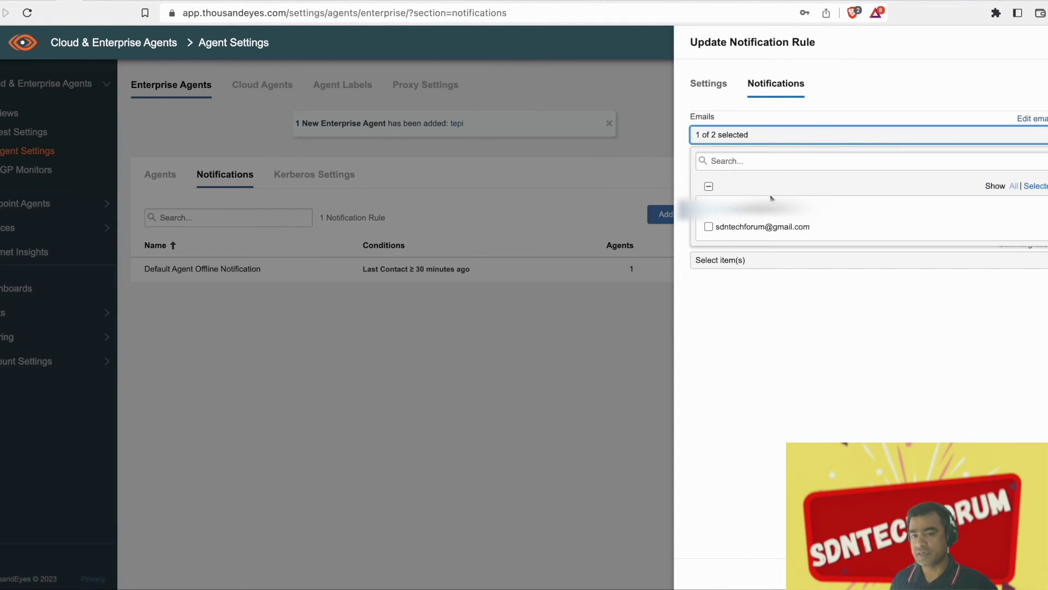
pyautogui.click(709, 227)
pyautogui.click(857, 108)
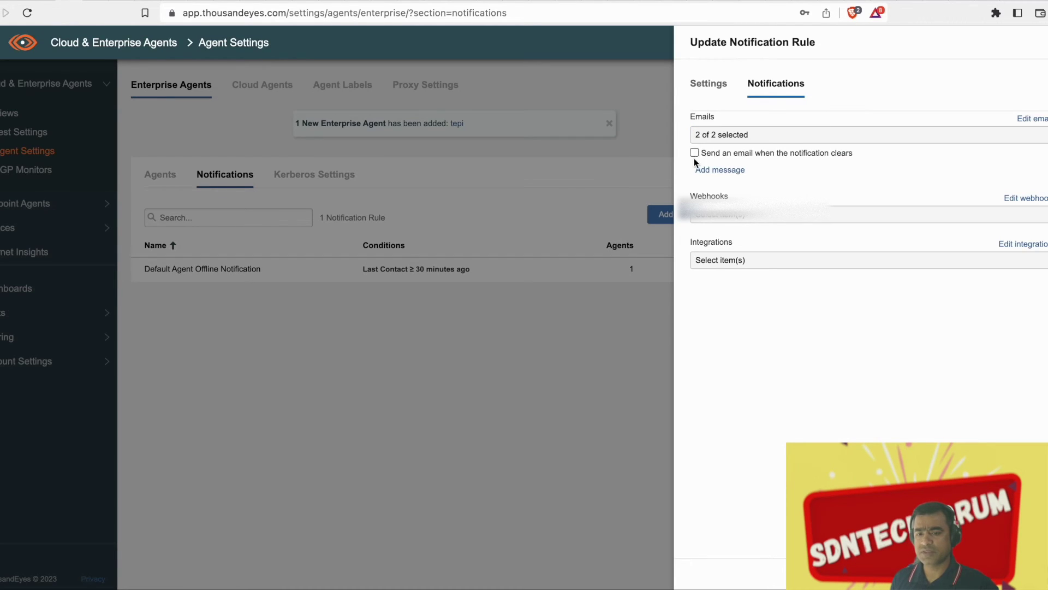
# Also email when the notification clears, add the message 'ageht offlibine', and close the rule
pyautogui.click(694, 152)
pyautogui.click(730, 175)
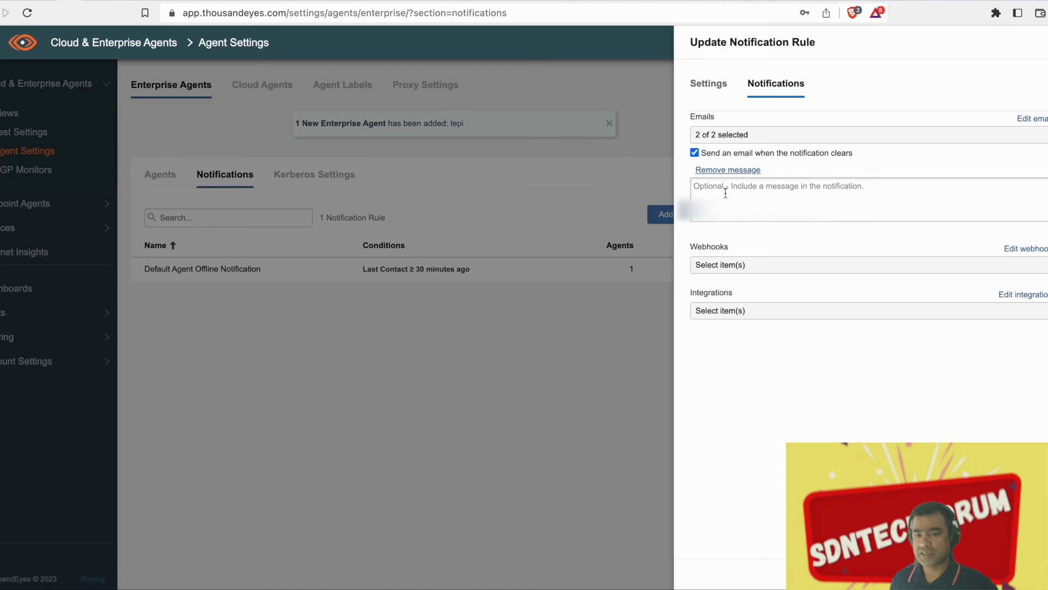
pyautogui.write('ageht o')
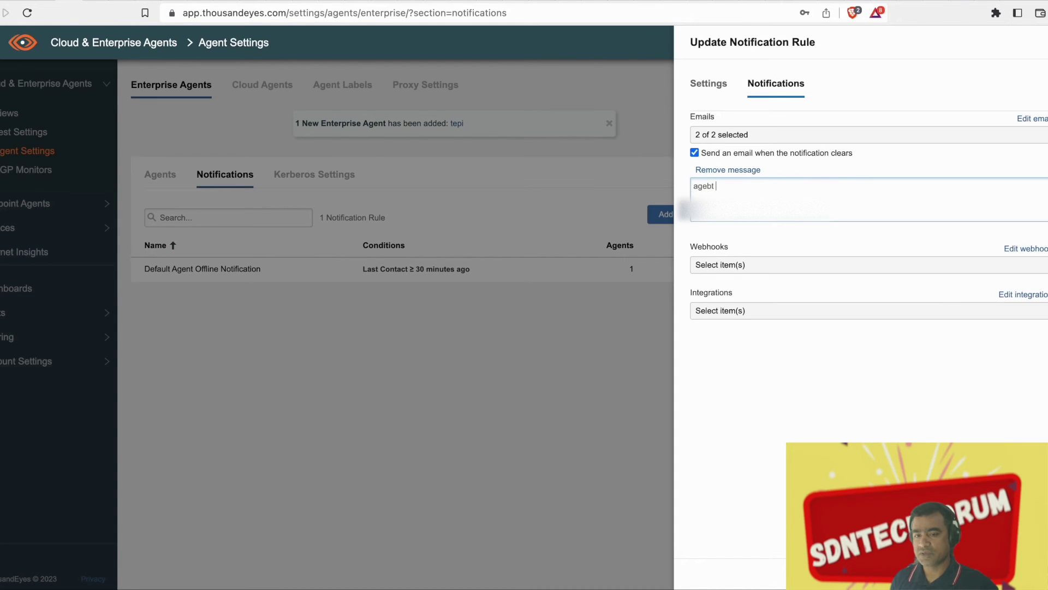
pyautogui.write('ffi')
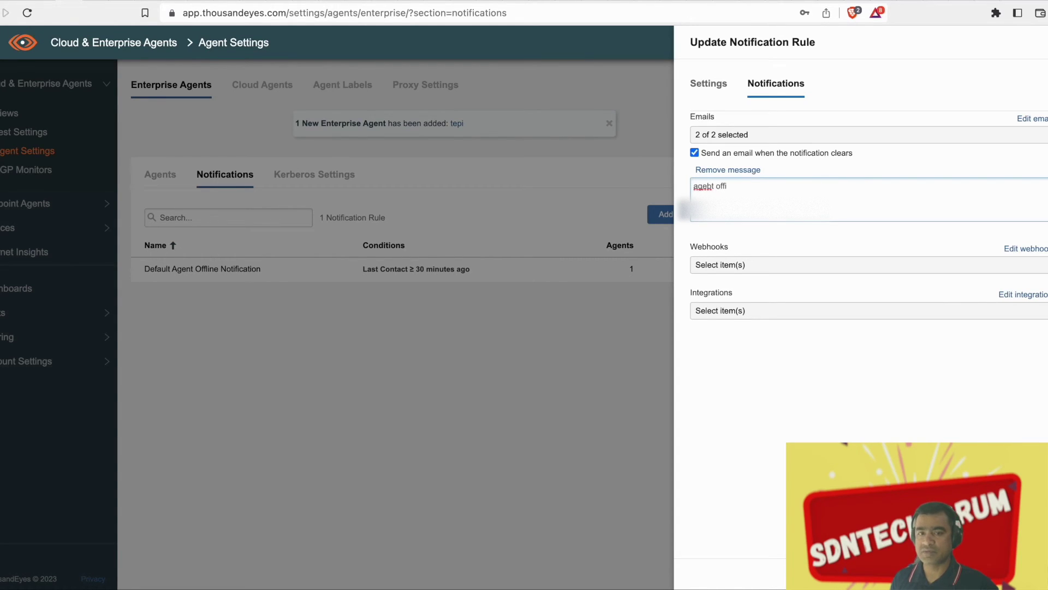
pyautogui.write('l')
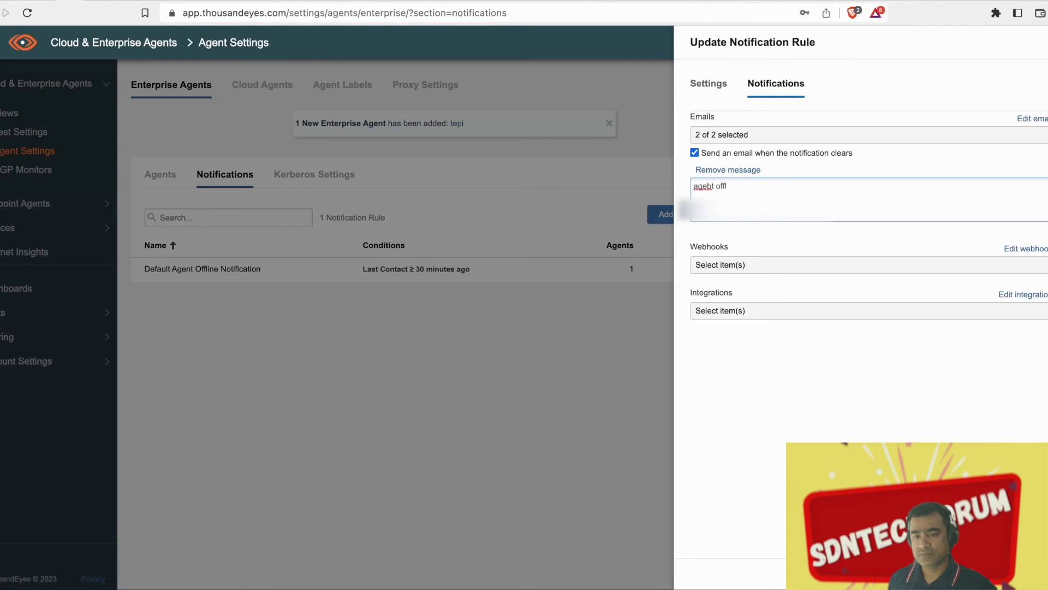
pyautogui.write('ibine')
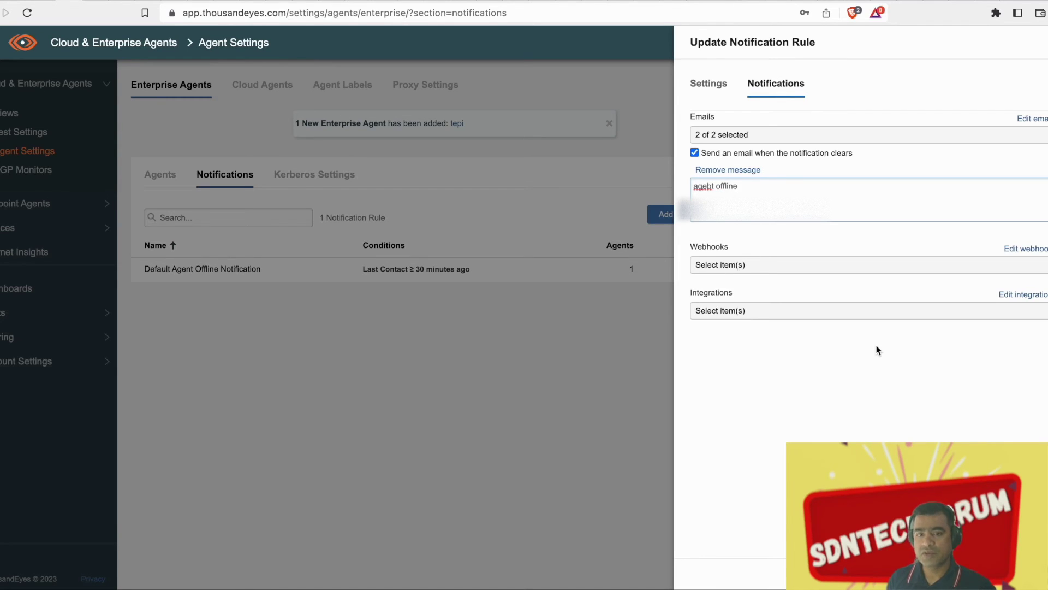
pyautogui.click(1046, 267)
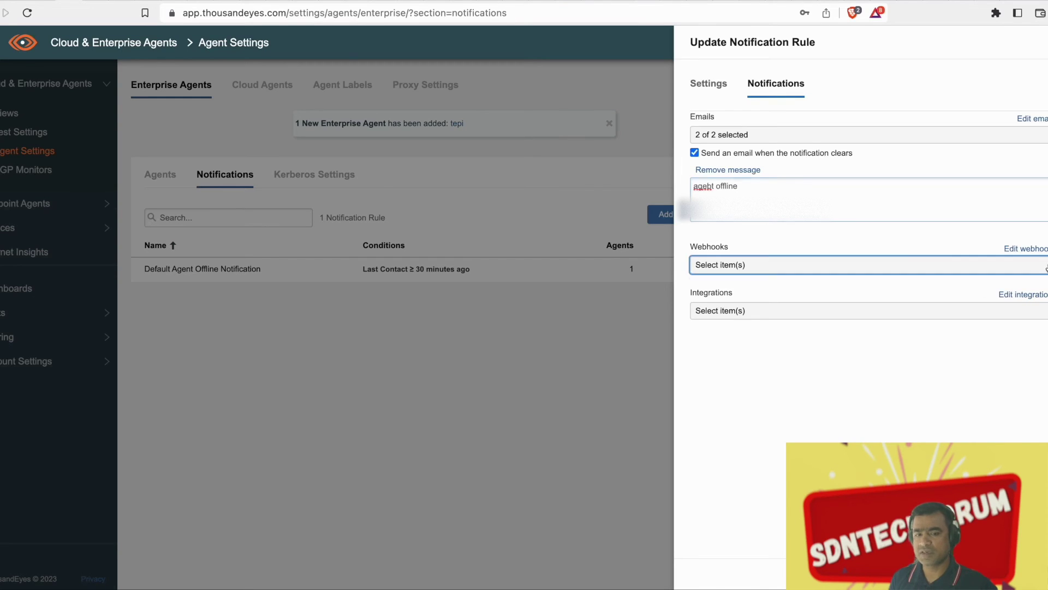
pyautogui.click(984, 319)
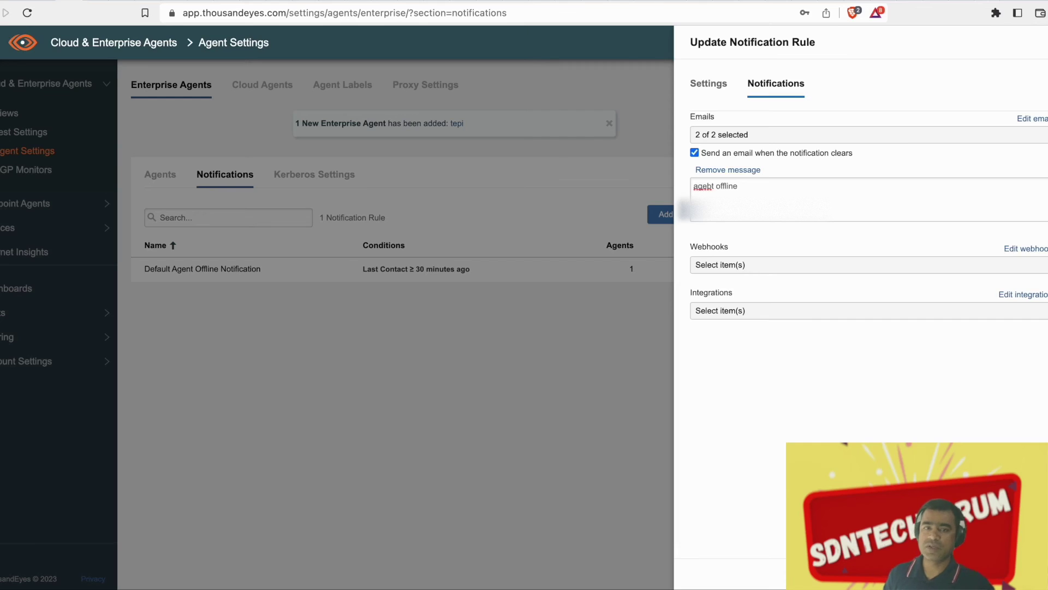
pyautogui.press('Escape')
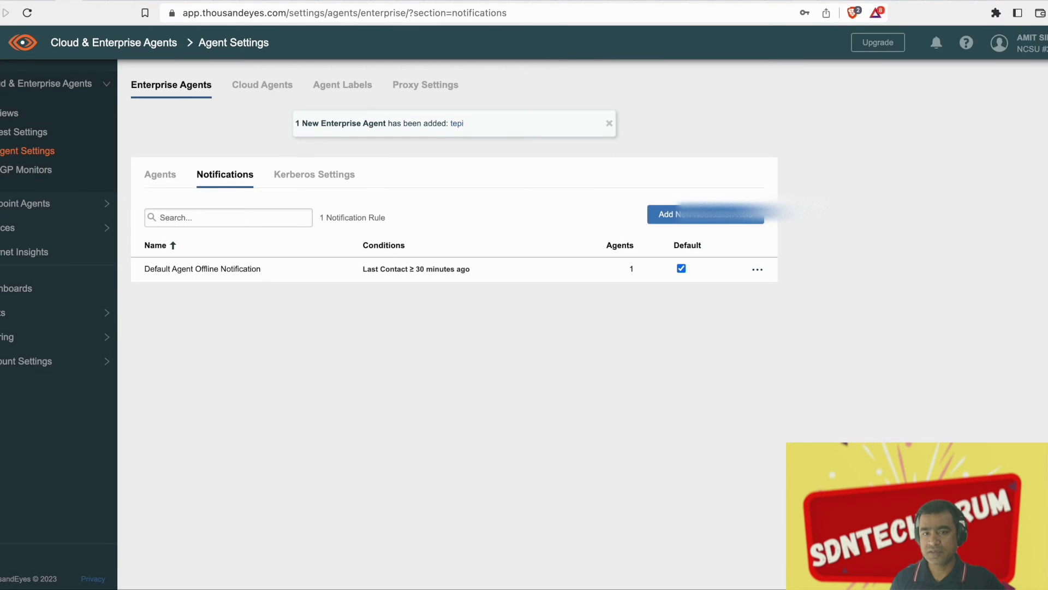
pyautogui.click(22, 295)
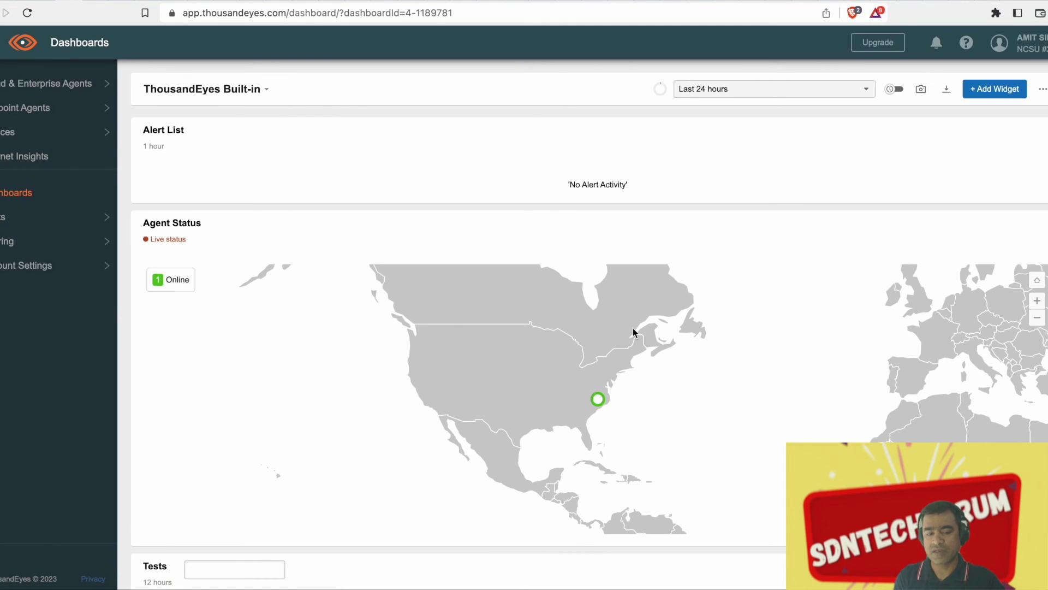
# Review the dashboard's tepi agent status and Tests widget, then open the Webserver test's HTTP Server results
pyautogui.scroll(-3, 634, 331)
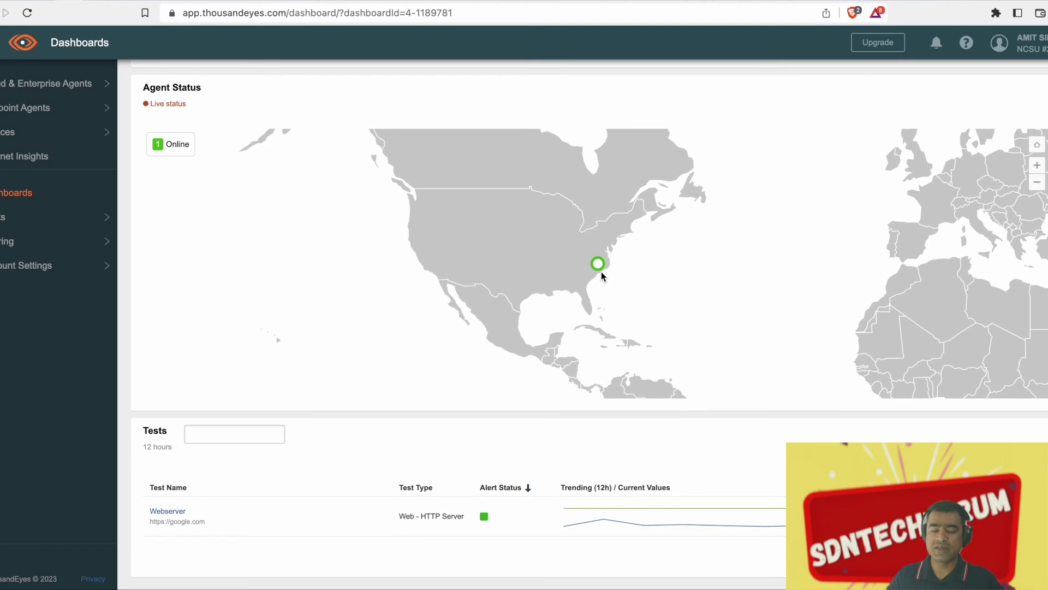
pyautogui.moveTo(602, 266)
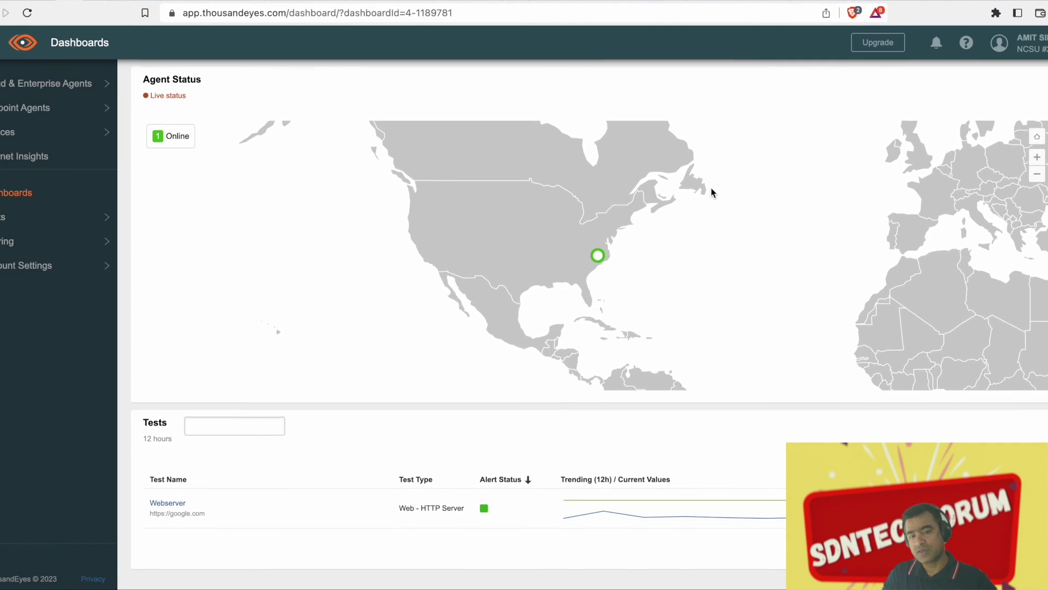
pyautogui.scroll(3, 711, 192)
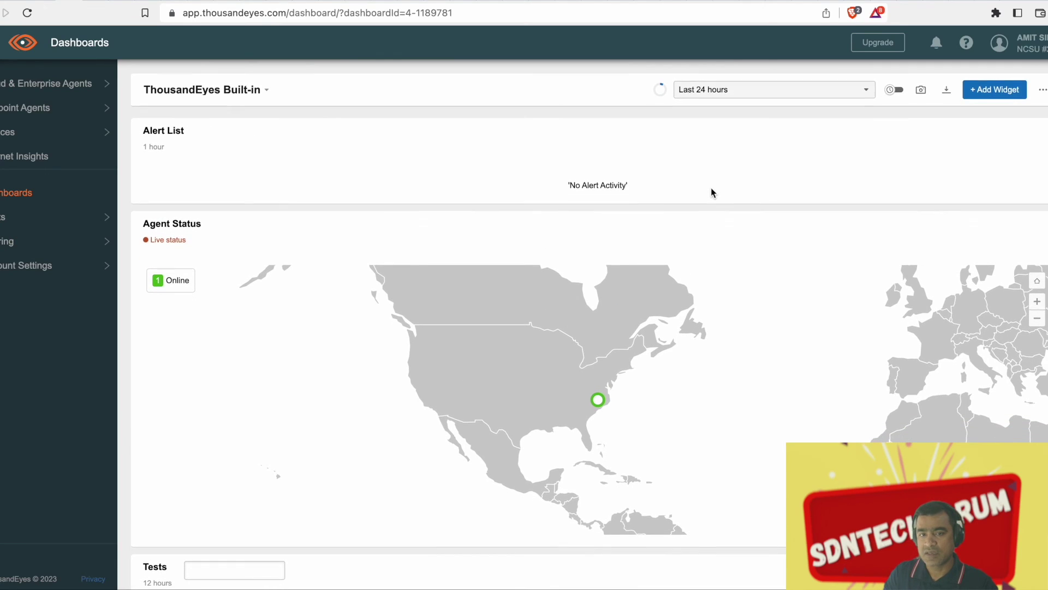
pyautogui.scroll(-3, 711, 192)
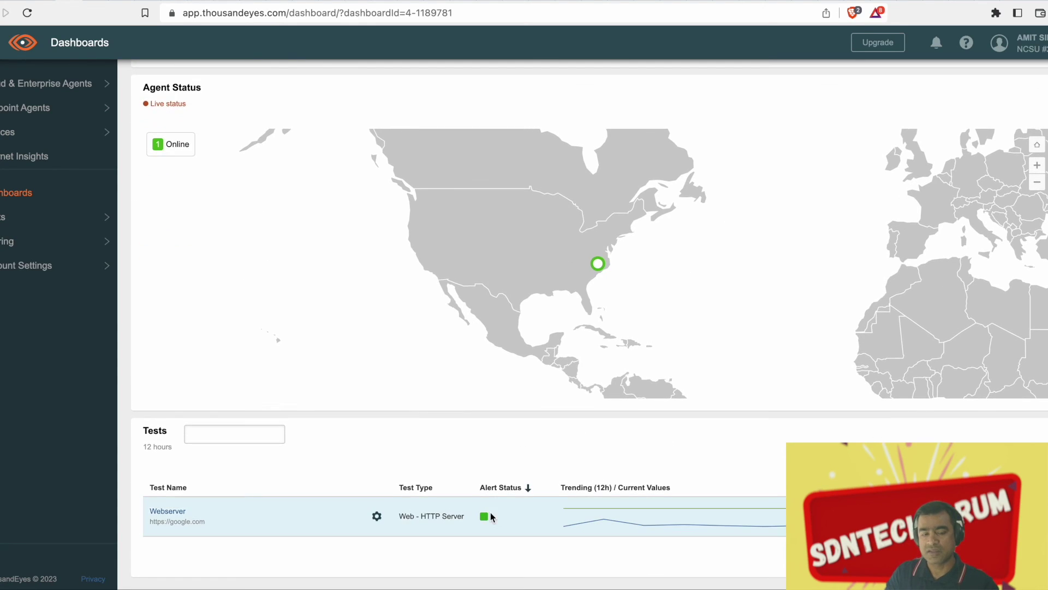
pyautogui.click(167, 511)
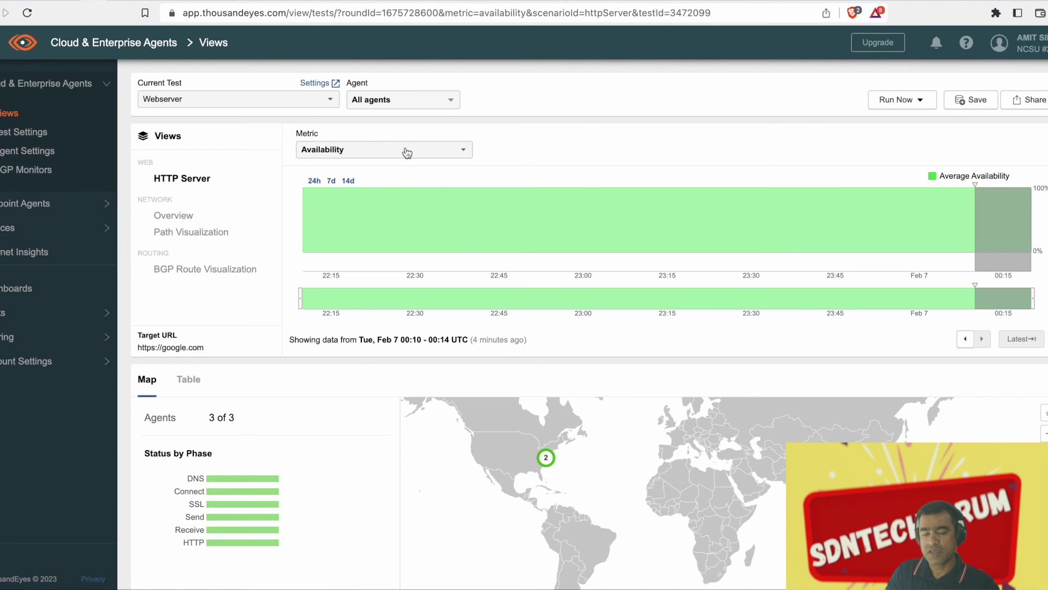
pyautogui.click(452, 102)
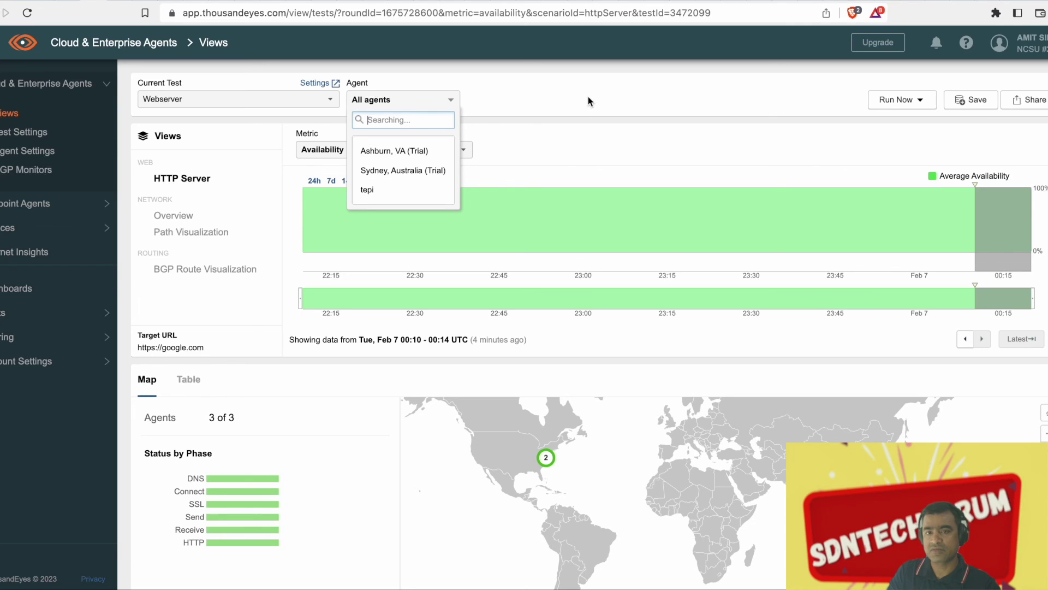
pyautogui.click(587, 96)
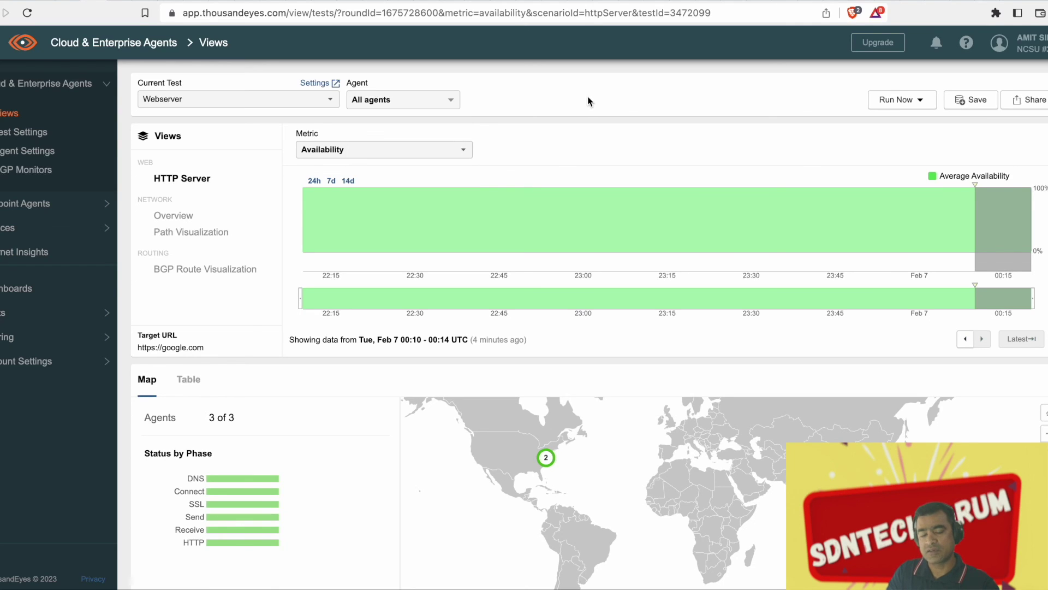